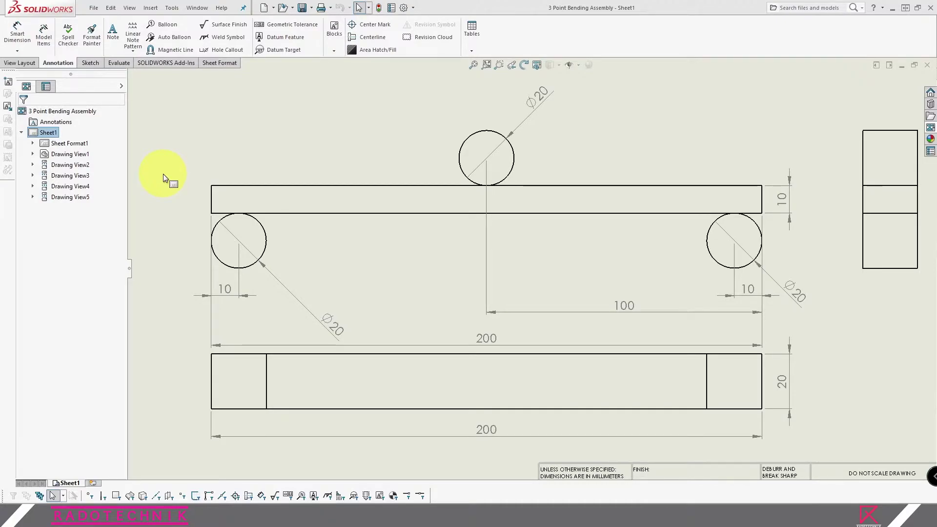
Launch ANSYS Workbench 19.2.
{"action": "key", "text": "super"}
{"action": "type", "text": "wo"}
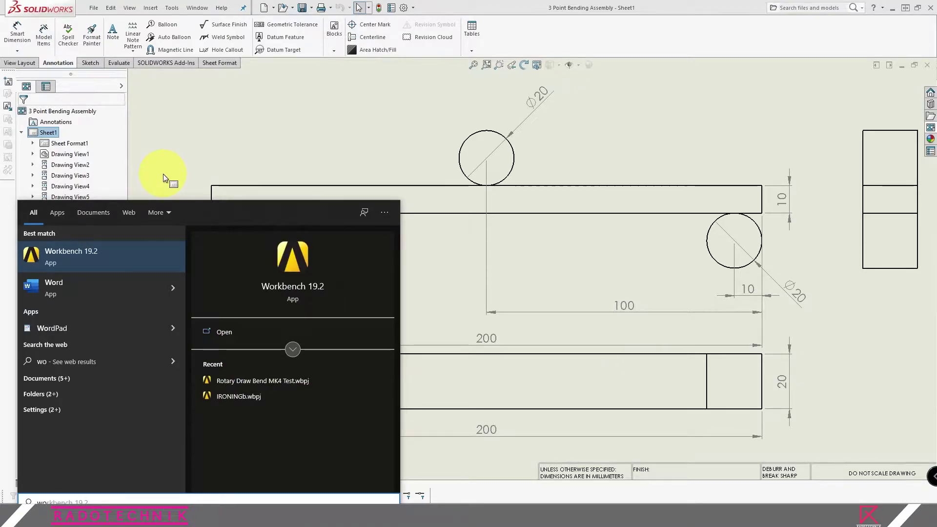
{"action": "key", "text": "Return"}
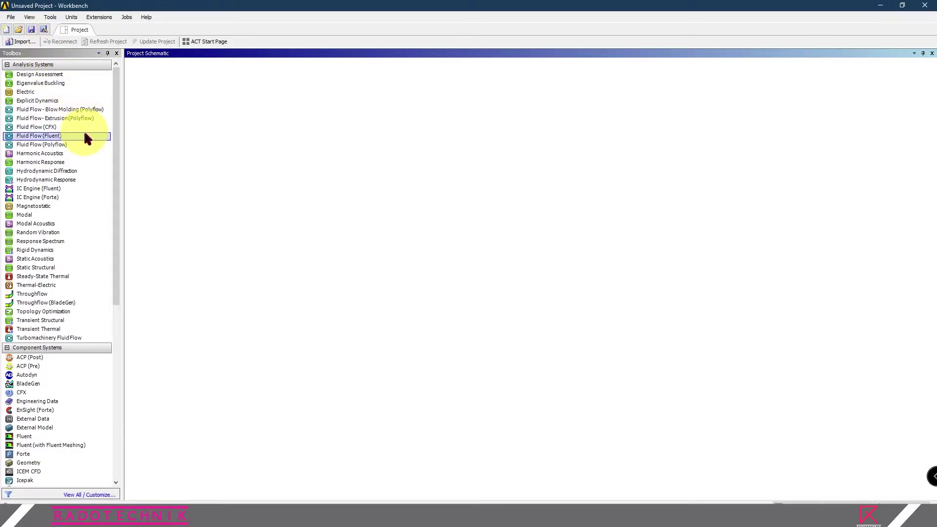
Add a Static Structural analysis system to the project schematic, keeping its default name.
{"action": "double_click", "coordinate": [50, 268]}
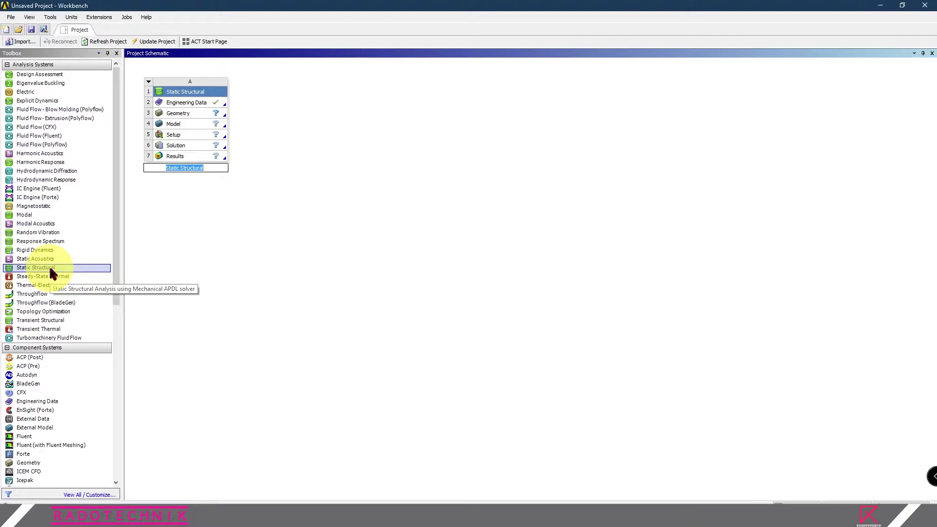
{"action": "left_click", "coordinate": [311, 168]}
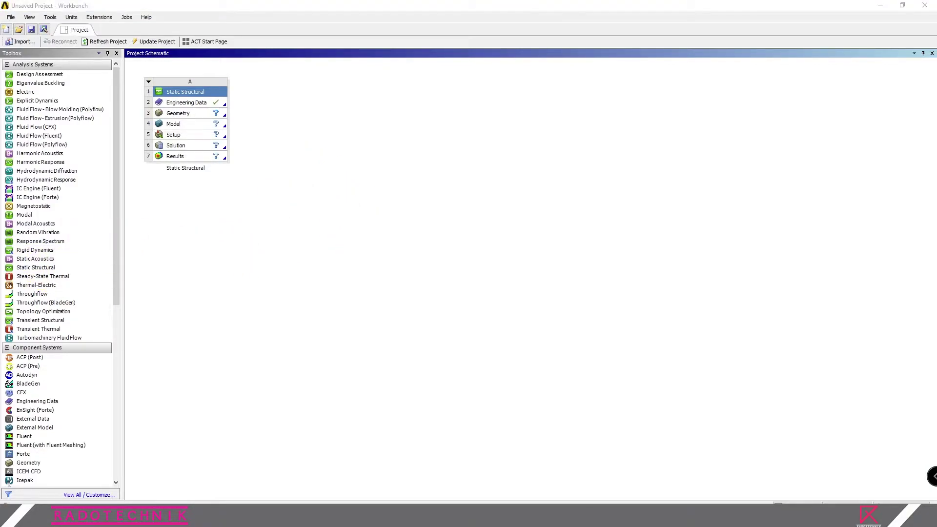
{"action": "left_click", "coordinate": [309, 94]}
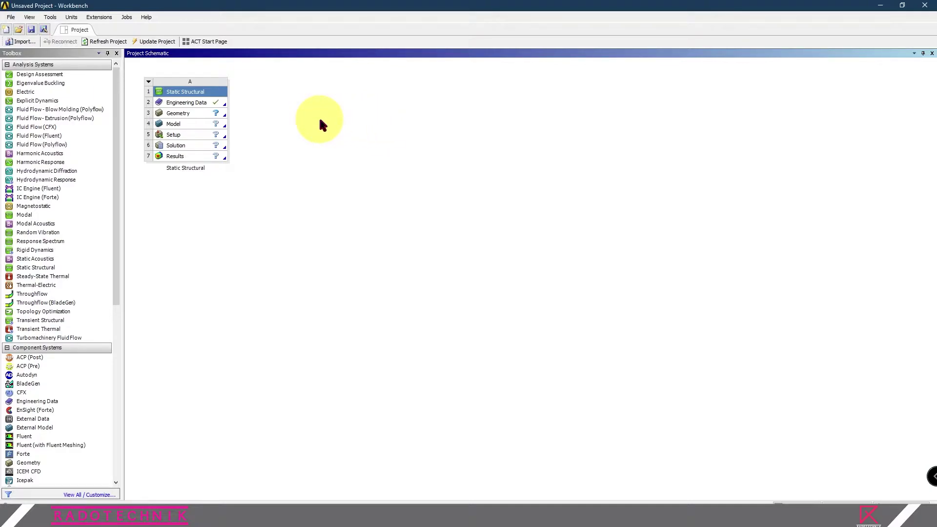
Import the recent file 3 Point Bending Assembly.SLDASM as the geometry of the Static Structural system.
{"action": "right_click", "coordinate": [188, 118]}
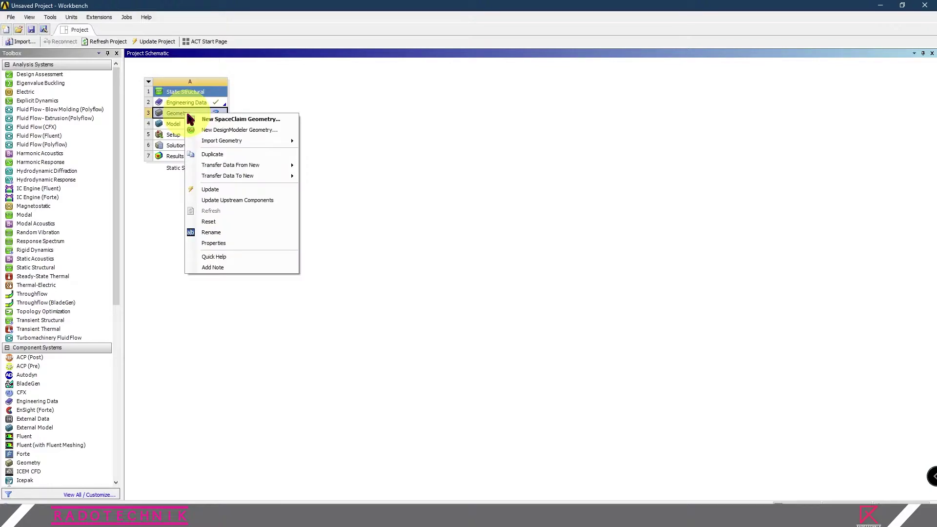
{"action": "mouse_move", "coordinate": [221, 140]}
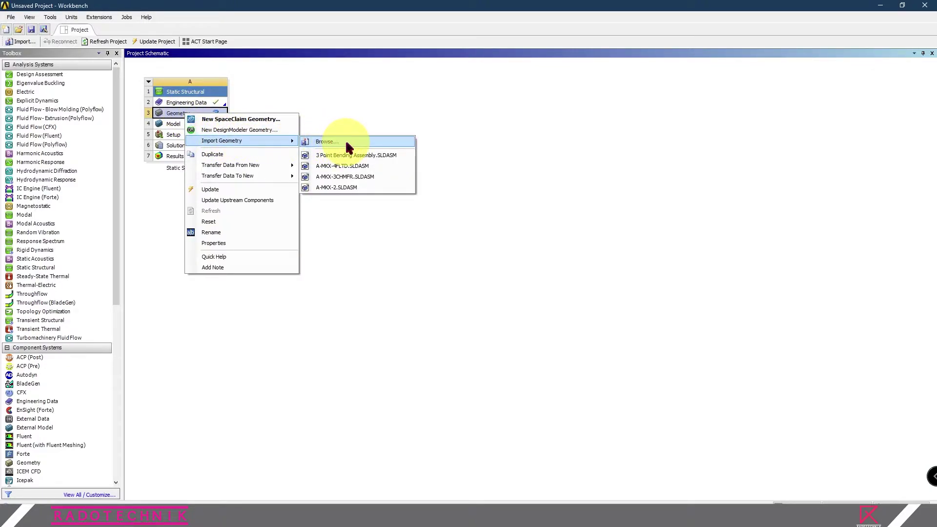
{"action": "left_click", "coordinate": [368, 155]}
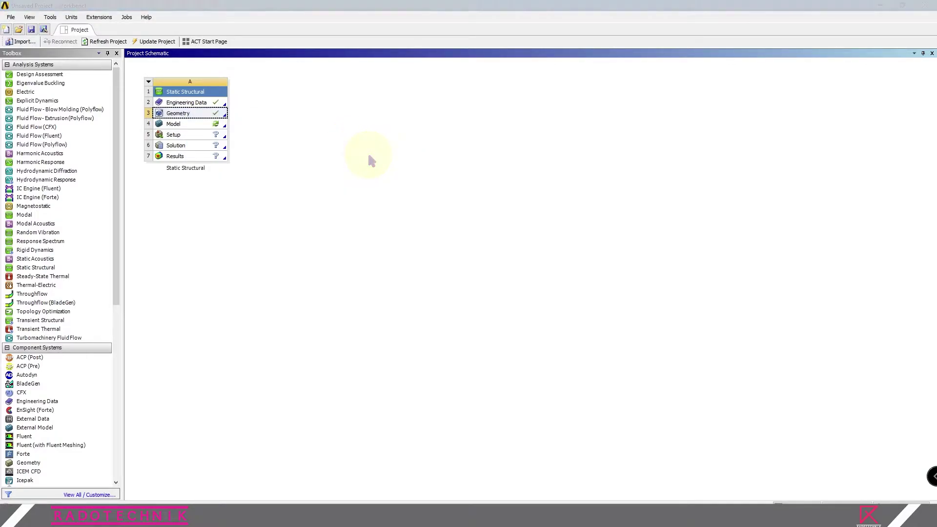
Open the Static Structural system's Model for editing in Mechanical.
{"action": "left_click", "coordinate": [189, 124]}
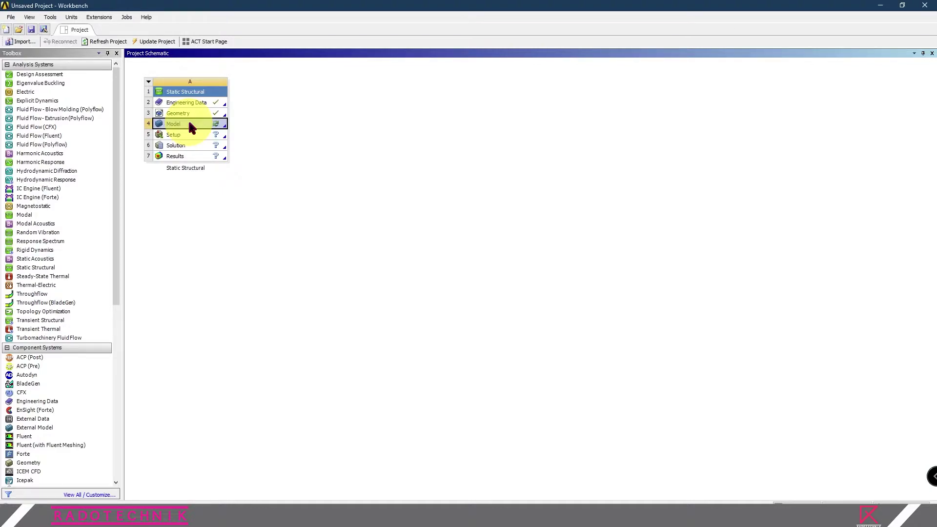
{"action": "right_click", "coordinate": [190, 123]}
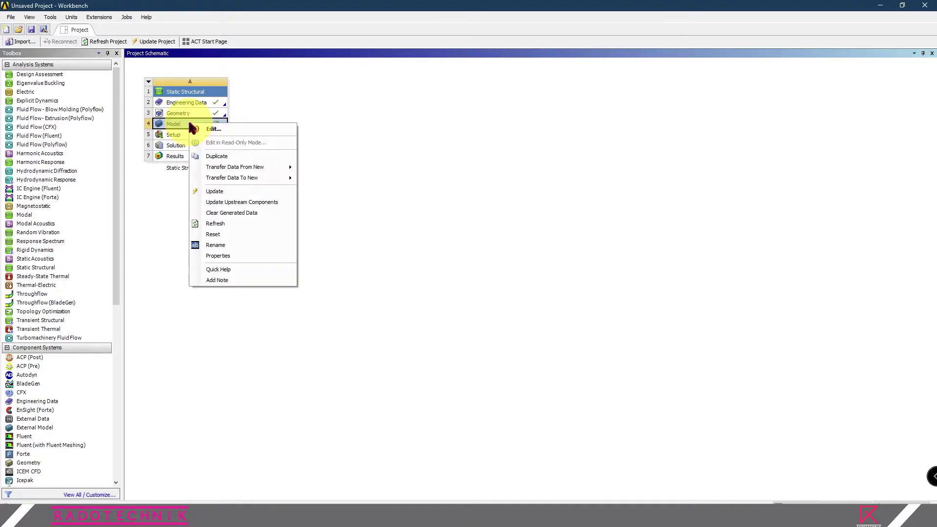
{"action": "left_click", "coordinate": [218, 128]}
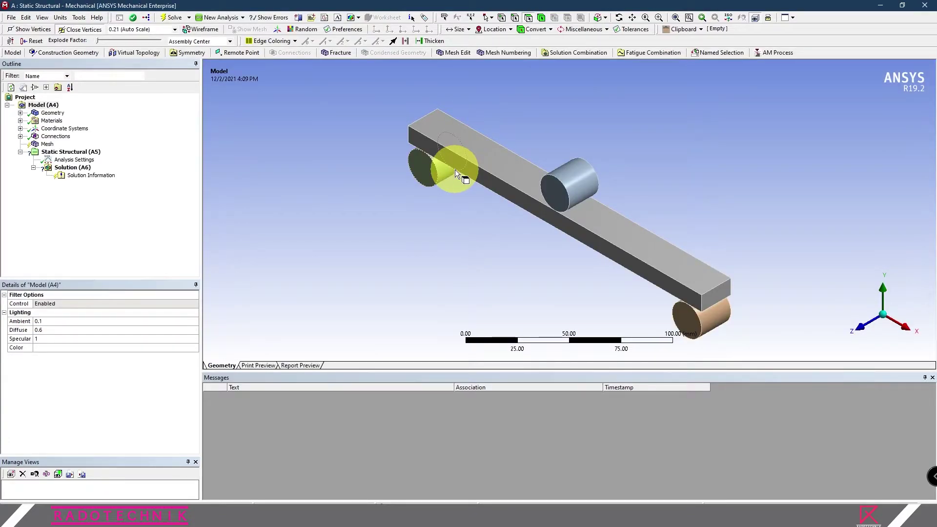
Start a new material from the Beam's material assignment to open Engineering Data in Workbench.
{"action": "left_click", "coordinate": [455, 171]}
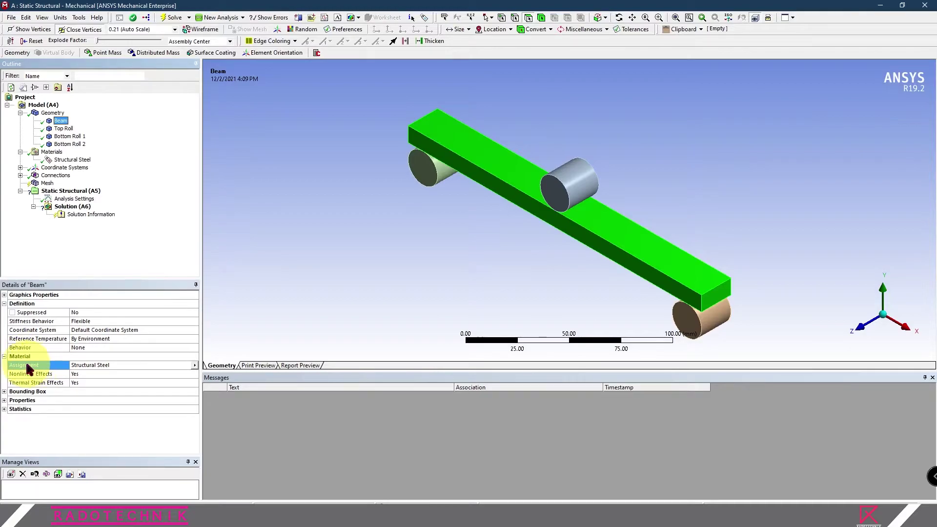
{"action": "left_click", "coordinate": [195, 365]}
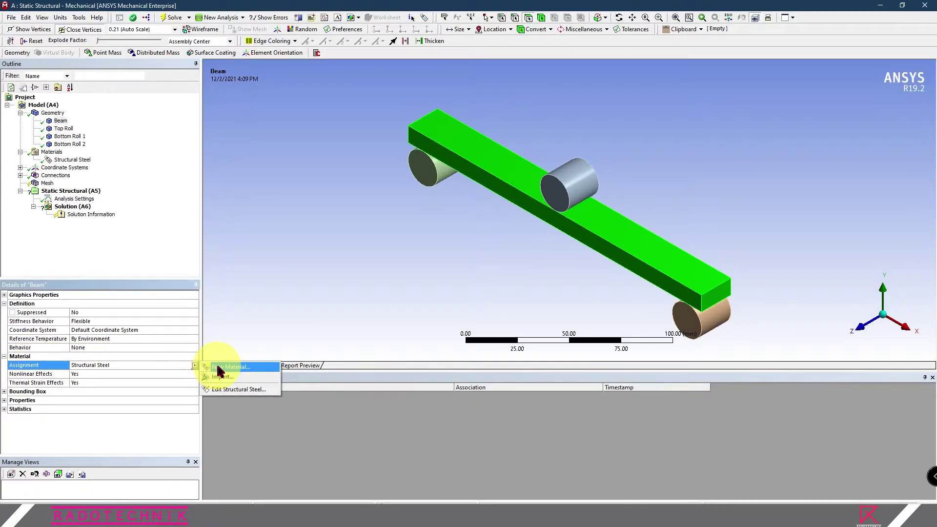
{"action": "left_click", "coordinate": [218, 367]}
{"action": "left_click", "coordinate": [476, 269]}
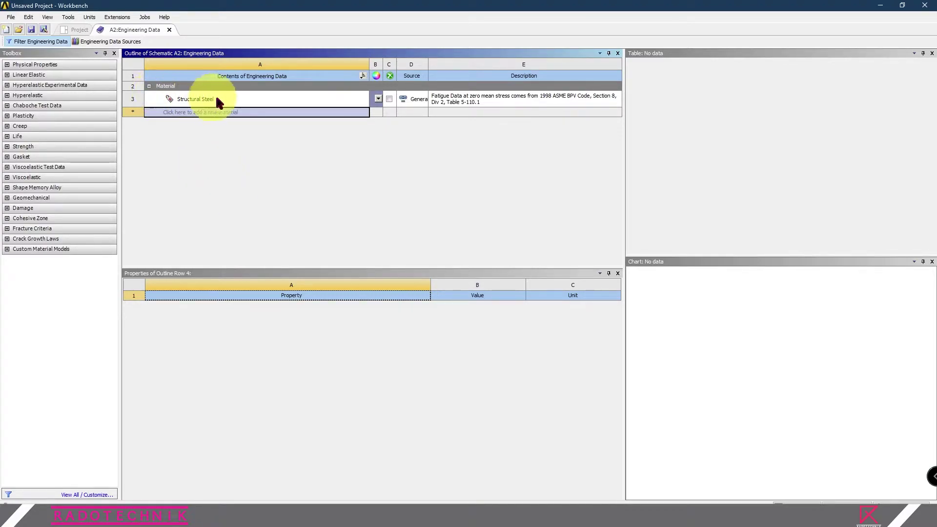
Add Aluminum Alloy from the General Materials data source to the project's Engineering Data and close Engineering Data.
{"action": "left_click", "coordinate": [122, 43]}
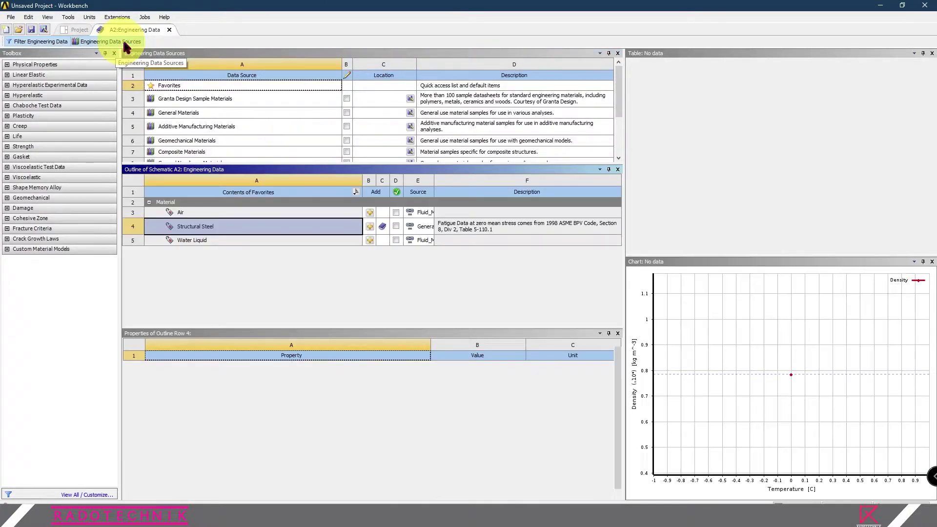
{"action": "left_click", "coordinate": [220, 116]}
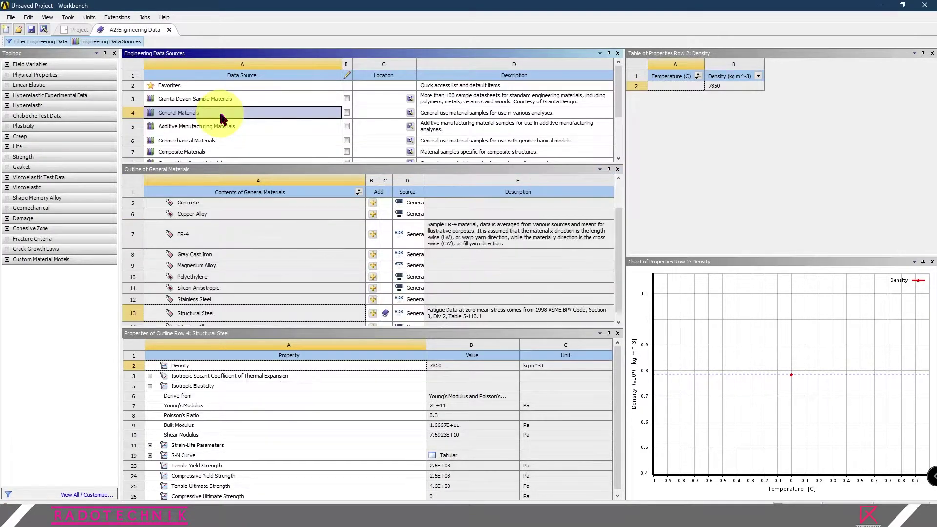
{"action": "scroll", "coordinate": [236, 237], "scroll_direction": "up", "scroll_amount": 1}
{"action": "left_click", "coordinate": [239, 224]}
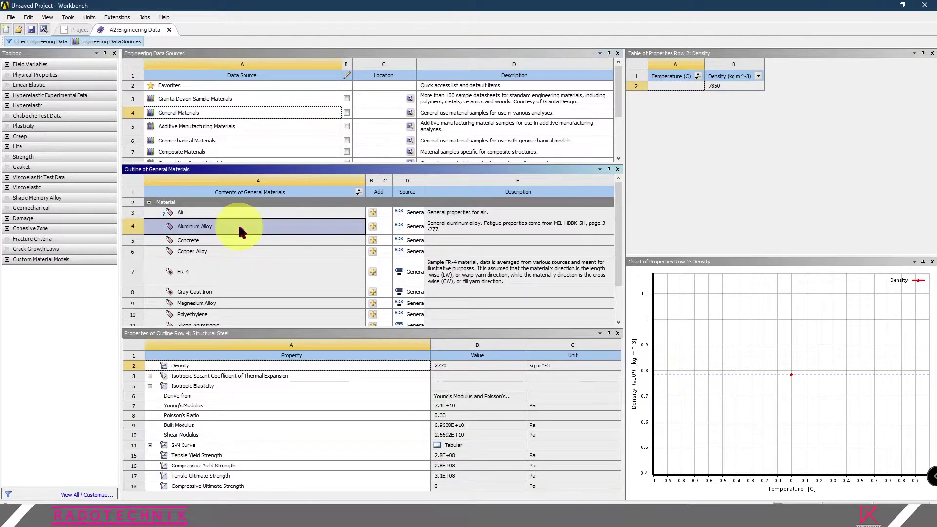
{"action": "left_click", "coordinate": [373, 228]}
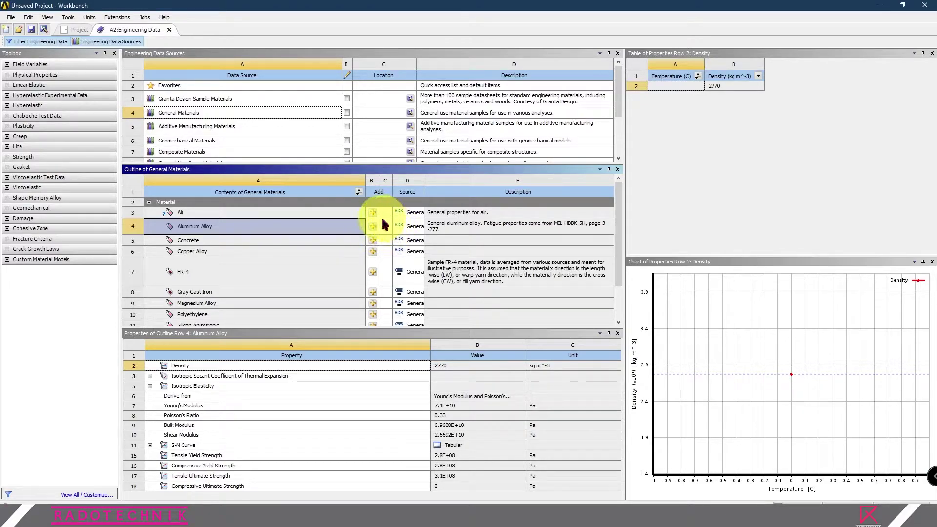
{"action": "left_click", "coordinate": [169, 29]}
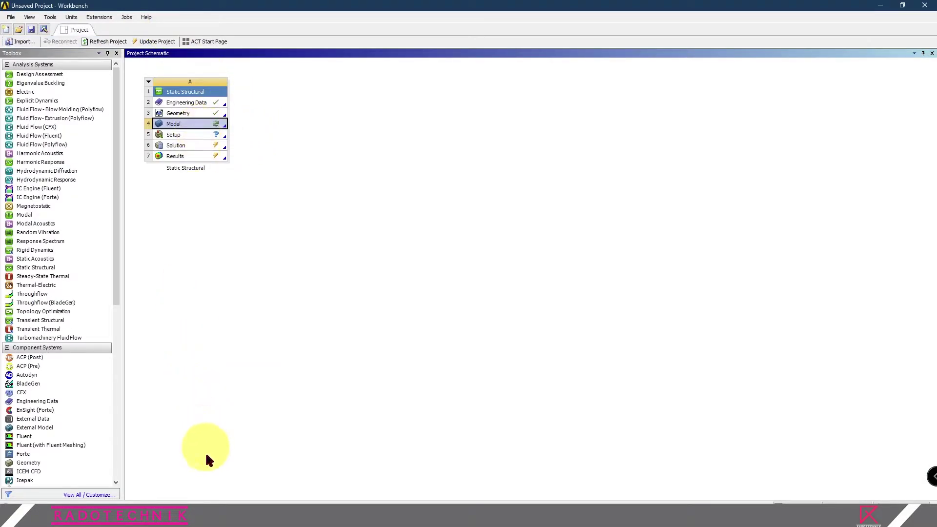
Switch back to the Mechanical window and refresh the model's Materials.
{"action": "left_click", "coordinate": [206, 519]}
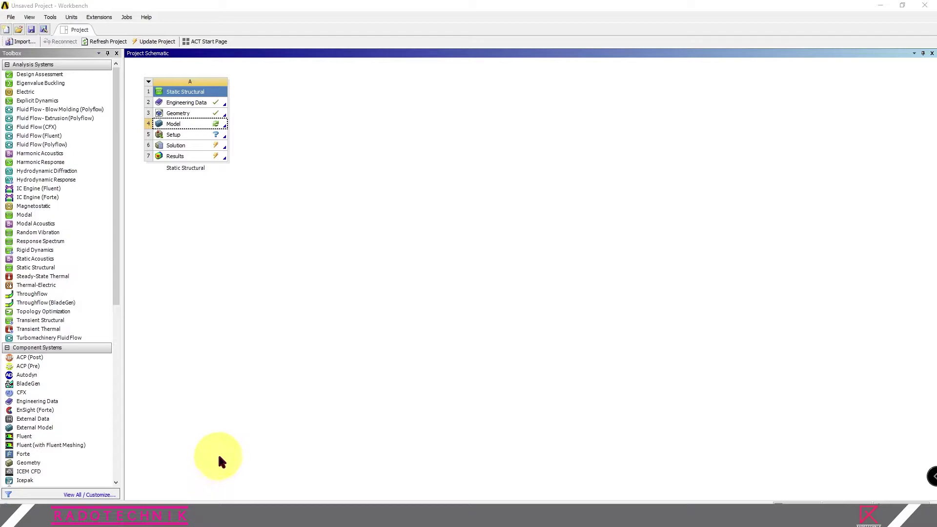
{"action": "mouse_move", "coordinate": [208, 517]}
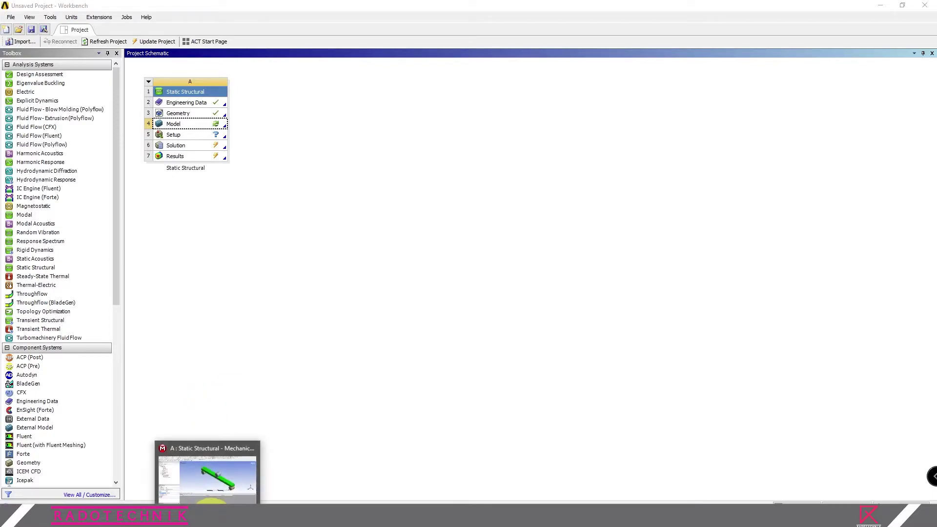
{"action": "left_click", "coordinate": [219, 486]}
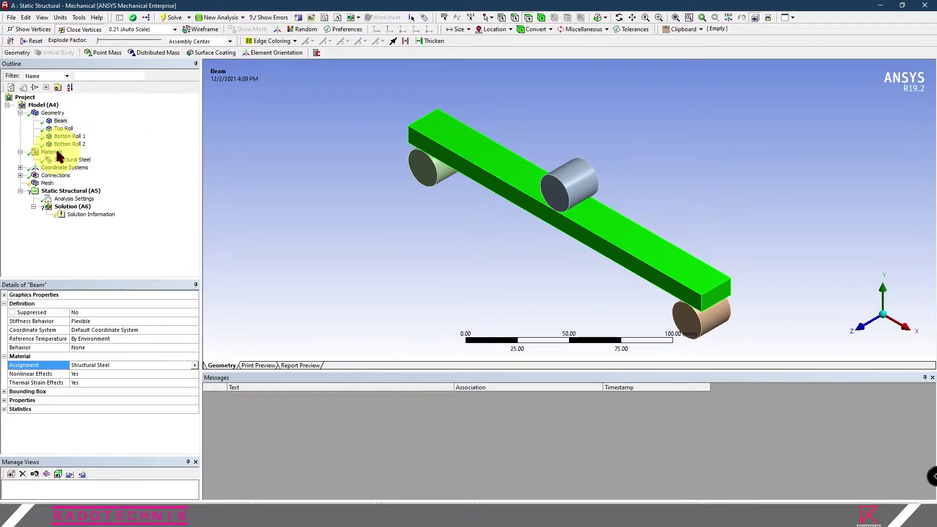
{"action": "left_click", "coordinate": [116, 124]}
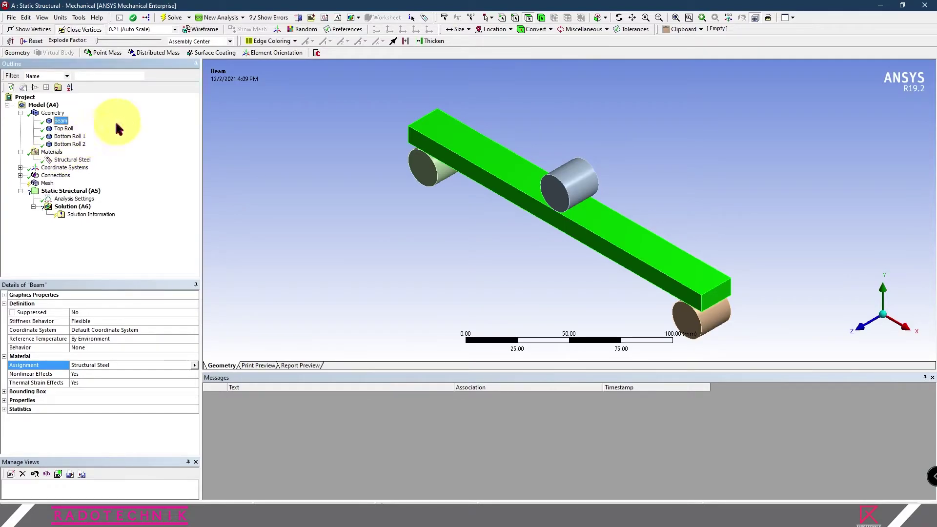
{"action": "left_click", "coordinate": [52, 153]}
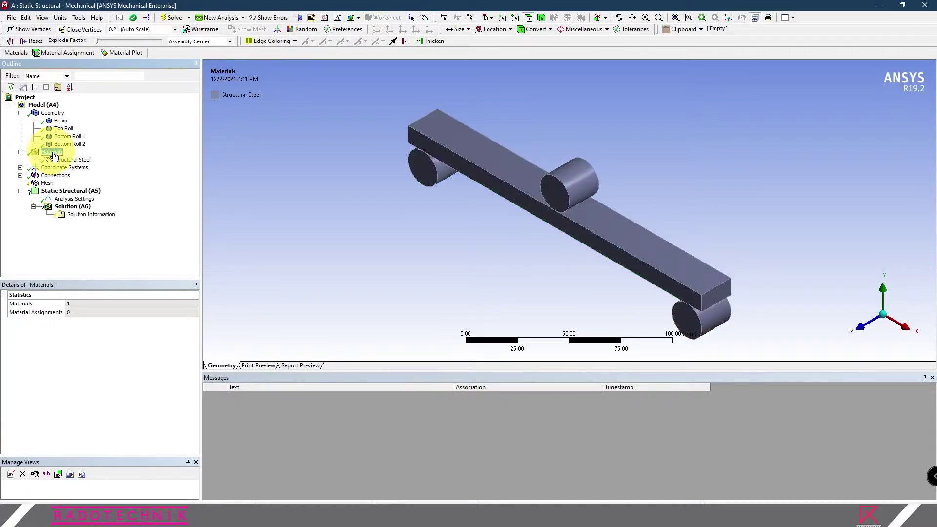
{"action": "right_click", "coordinate": [56, 153]}
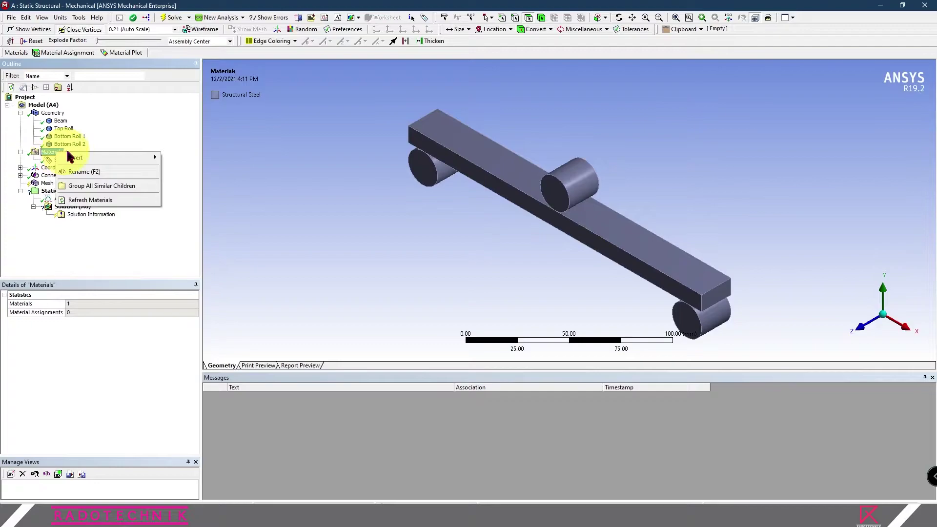
{"action": "left_click", "coordinate": [117, 199]}
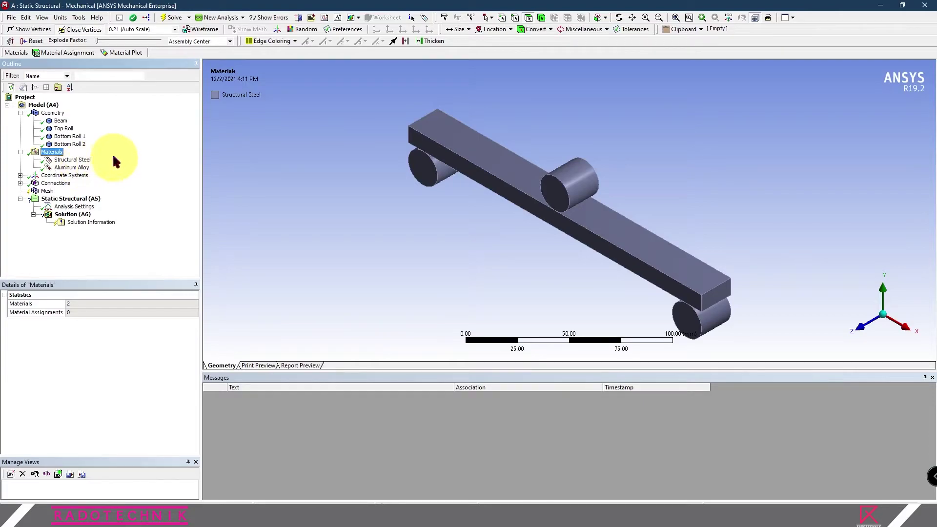
Assign Aluminum Alloy as the Beam's material.
{"action": "left_click", "coordinate": [60, 121]}
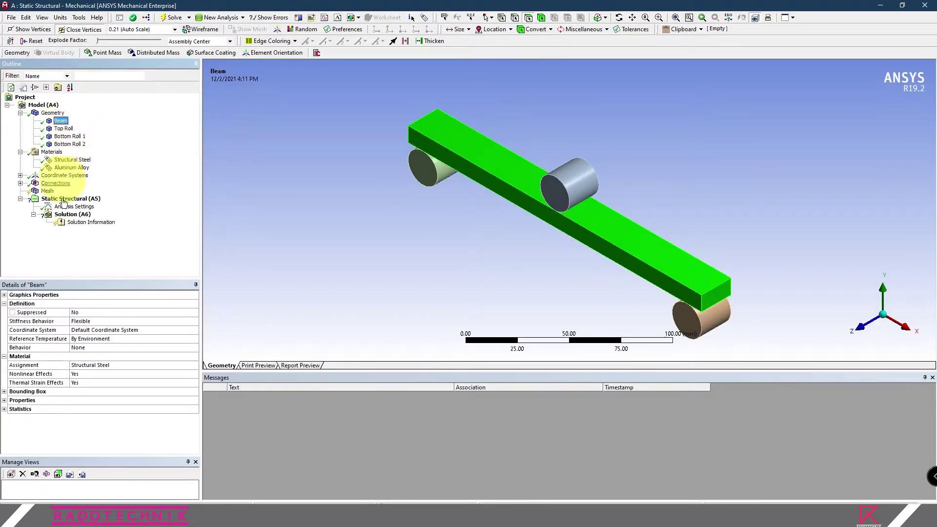
{"action": "left_click", "coordinate": [195, 365]}
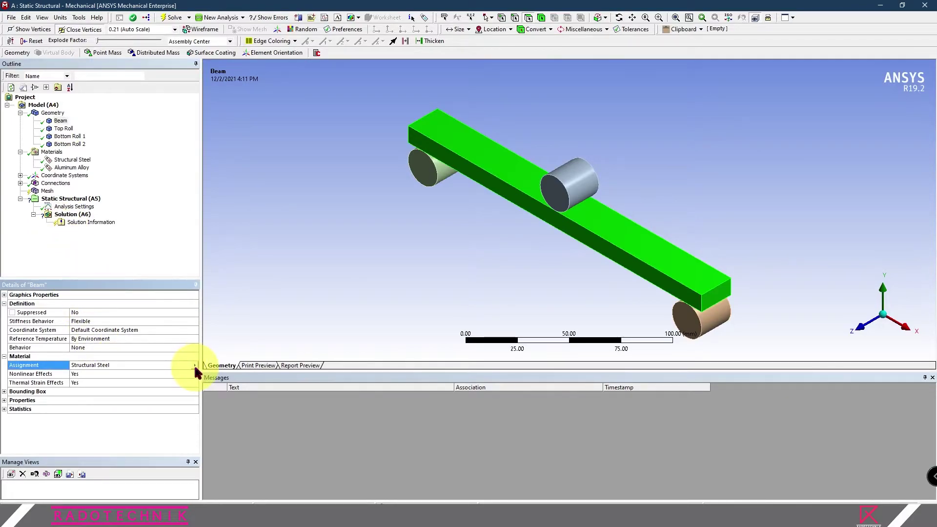
{"action": "left_click", "coordinate": [195, 365]}
{"action": "left_click", "coordinate": [229, 401]}
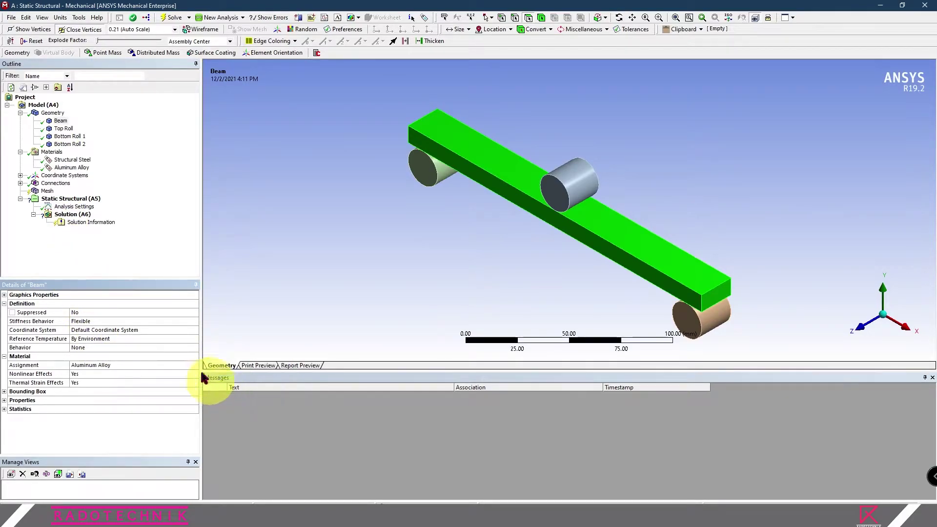
Examine the material assignments of Top Roll, Bottom Roll 1 and Bottom Roll 2, and the Beam's definition settings.
{"action": "left_click", "coordinate": [78, 130]}
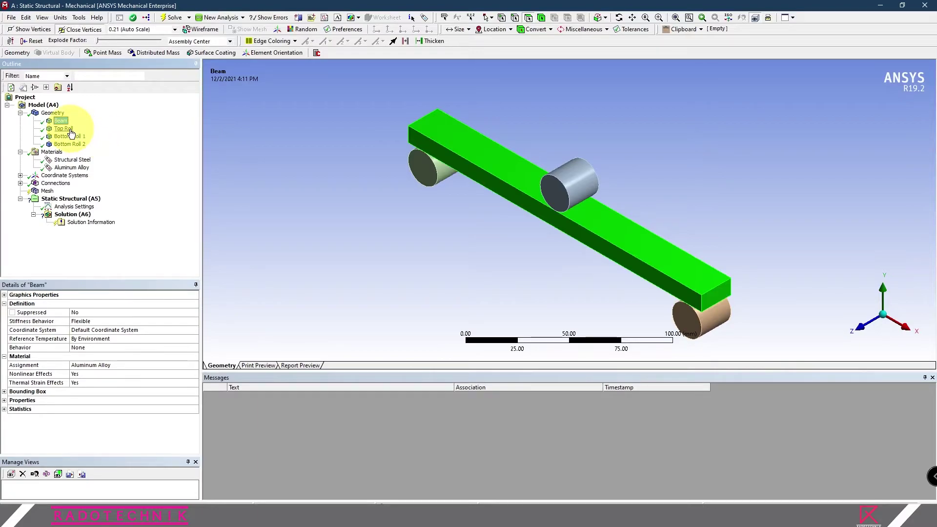
{"action": "left_click", "coordinate": [70, 129]}
{"action": "left_click", "coordinate": [73, 136]}
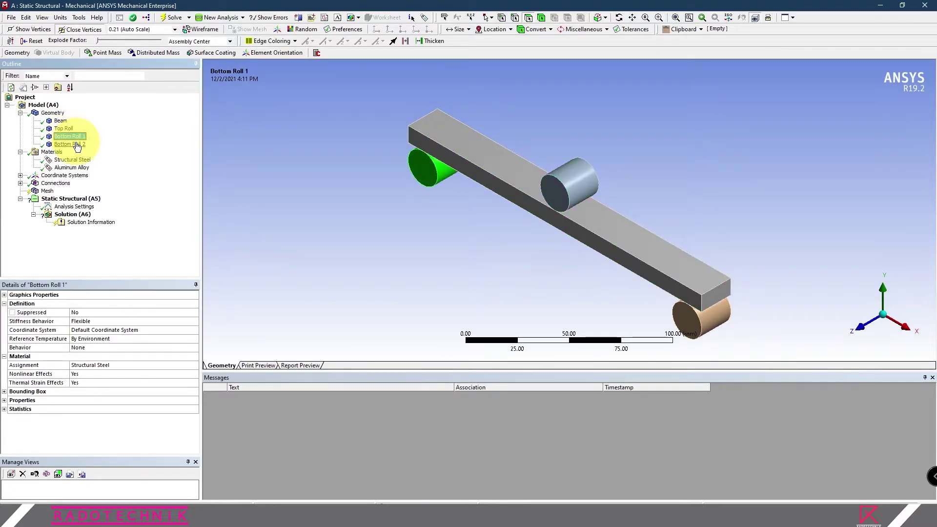
{"action": "left_click", "coordinate": [76, 145]}
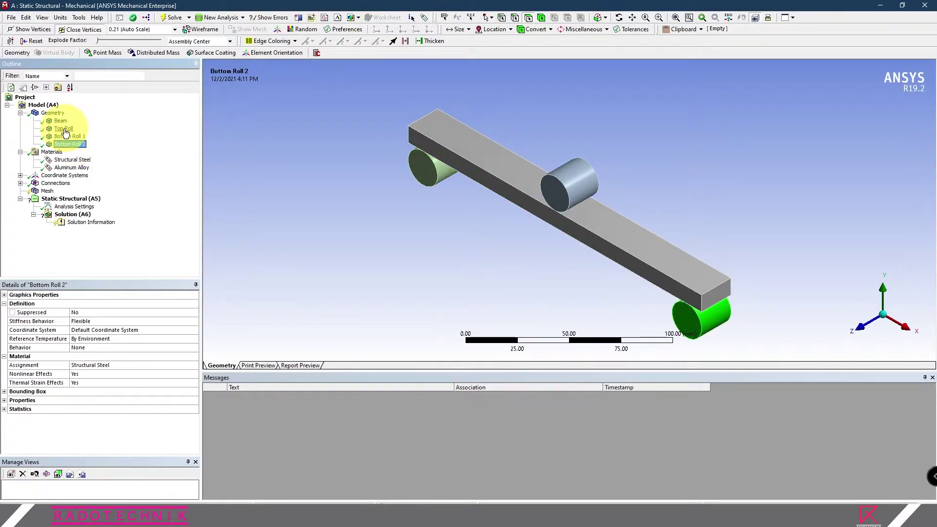
{"action": "left_click", "coordinate": [65, 129]}
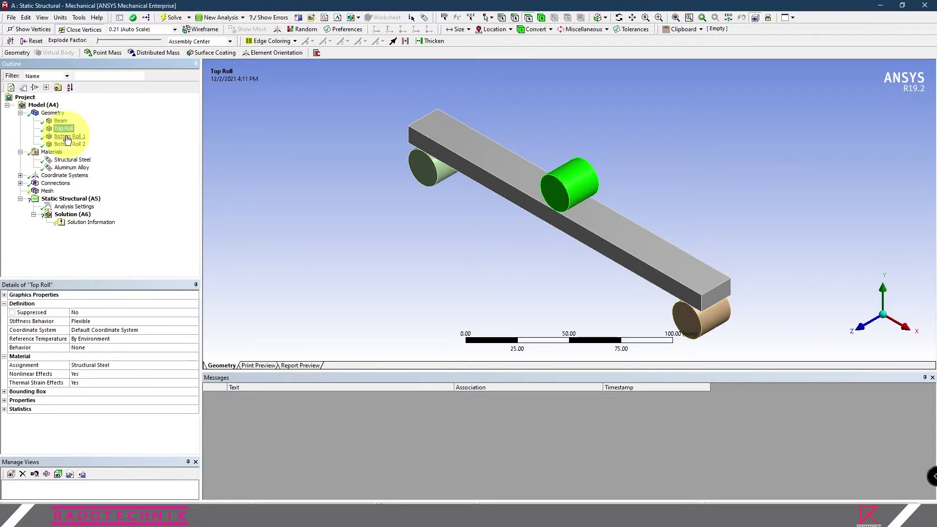
{"action": "left_click", "coordinate": [66, 136]}
{"action": "left_click", "coordinate": [68, 145]}
{"action": "left_click", "coordinate": [64, 129]}
{"action": "left_click", "coordinate": [67, 144]}
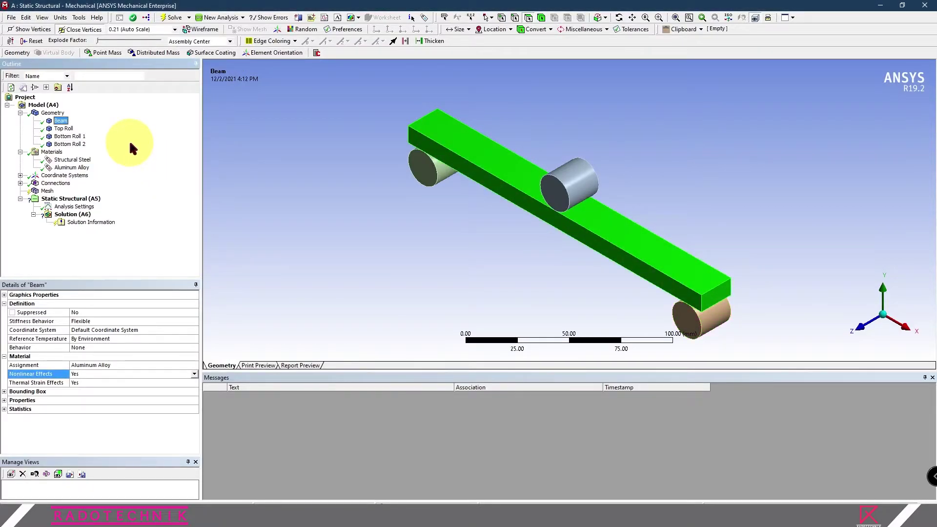
{"action": "left_click", "coordinate": [44, 329]}
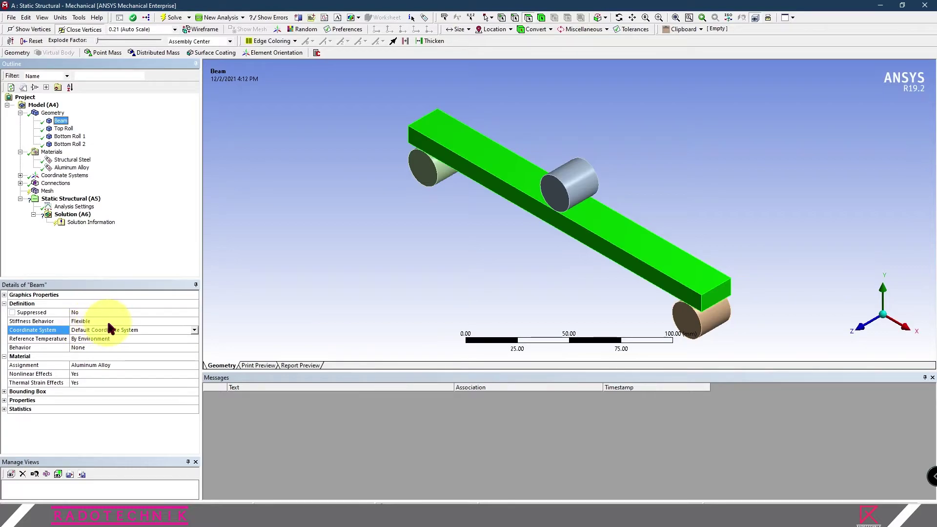
Review the Beam's stiffness, suppression and material settings, and recheck the material assigned to each of the three rolls.
{"action": "left_click", "coordinate": [107, 321]}
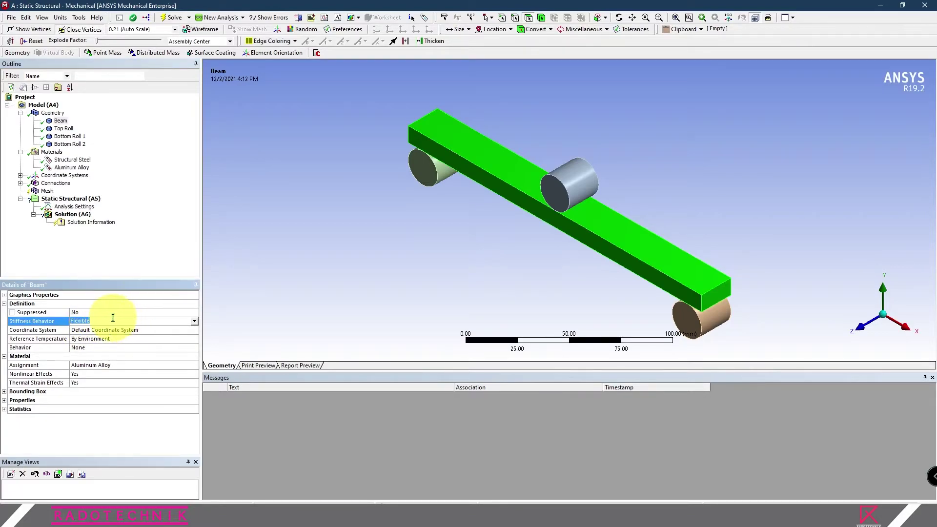
{"action": "left_click", "coordinate": [112, 312]}
{"action": "left_click", "coordinate": [158, 136]}
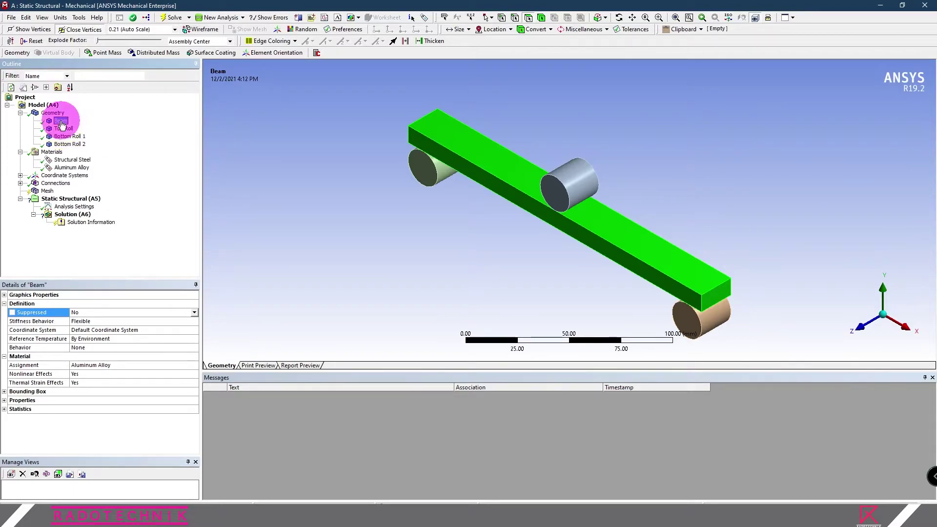
{"action": "left_click", "coordinate": [47, 365]}
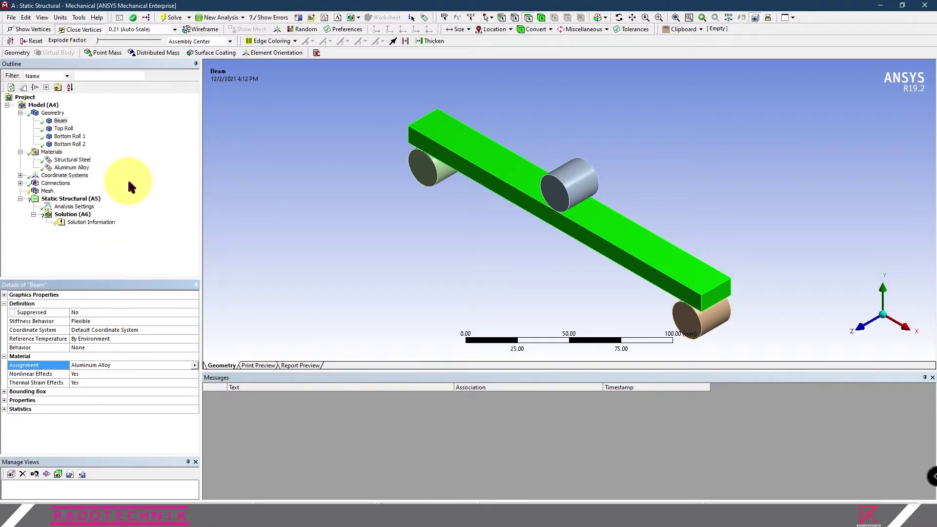
{"action": "left_click", "coordinate": [63, 129]}
{"action": "left_click", "coordinate": [67, 136]}
{"action": "left_click", "coordinate": [69, 144]}
{"action": "left_click", "coordinate": [64, 130]}
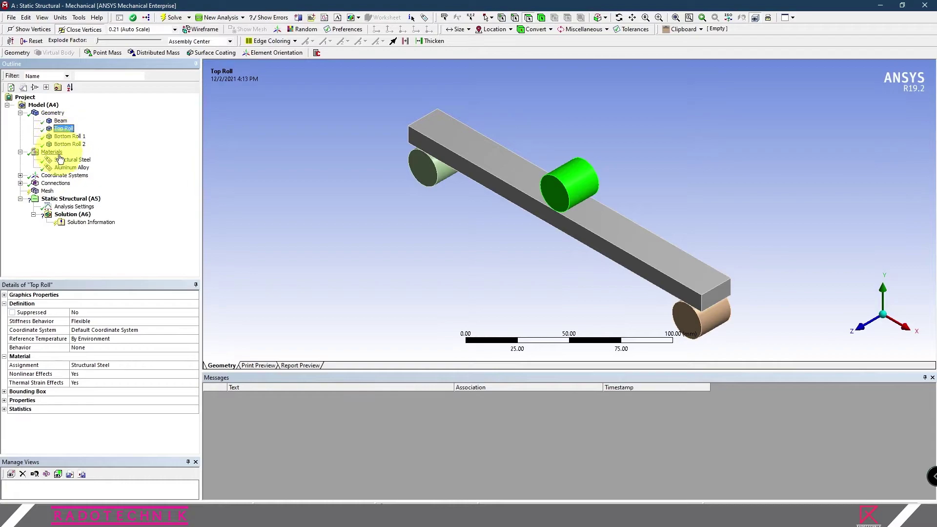
Expand the model's Connections and examine the contact and target bodies of all three contact regions.
{"action": "left_click", "coordinate": [55, 183]}
{"action": "left_click", "coordinate": [20, 183]}
{"action": "left_click", "coordinate": [65, 191]}
{"action": "left_click", "coordinate": [34, 190]}
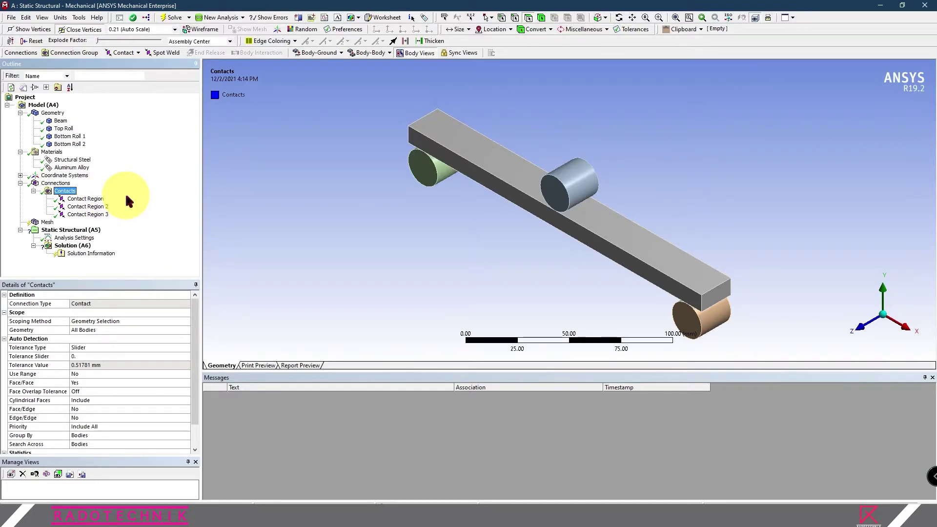
{"action": "left_click", "coordinate": [99, 200]}
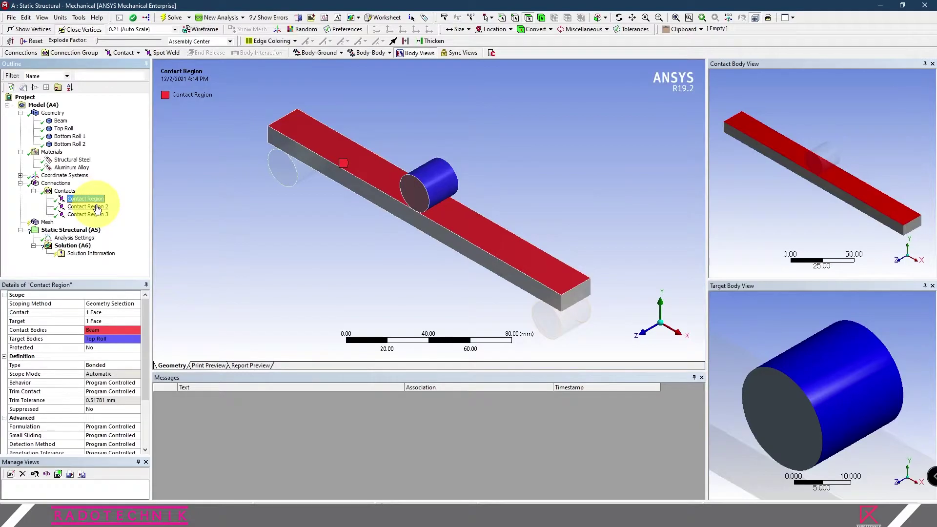
{"action": "left_click", "coordinate": [97, 207]}
{"action": "left_click", "coordinate": [98, 214]}
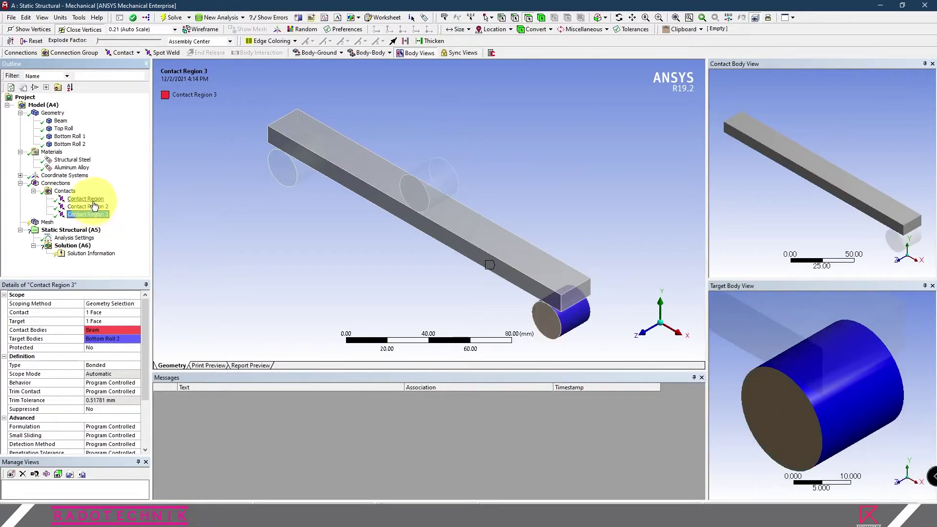
Set the type of the contact between the Beam and Top Roll to Frictionless.
{"action": "left_click", "coordinate": [91, 199]}
{"action": "left_click", "coordinate": [117, 364]}
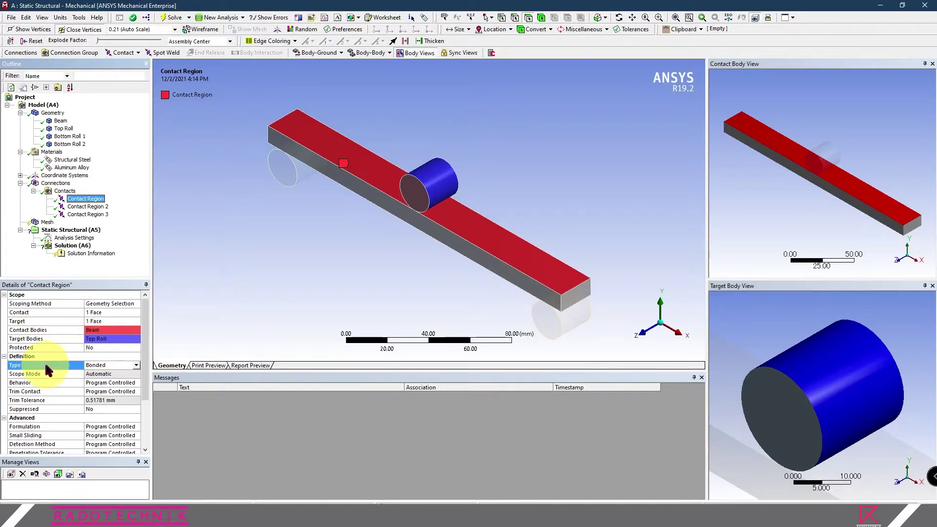
{"action": "left_click", "coordinate": [137, 365]}
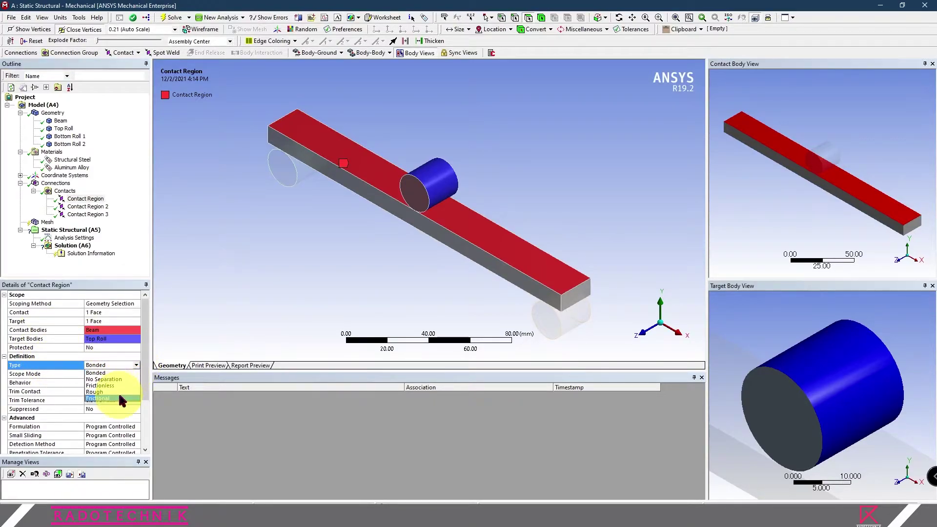
{"action": "left_click", "coordinate": [120, 385]}
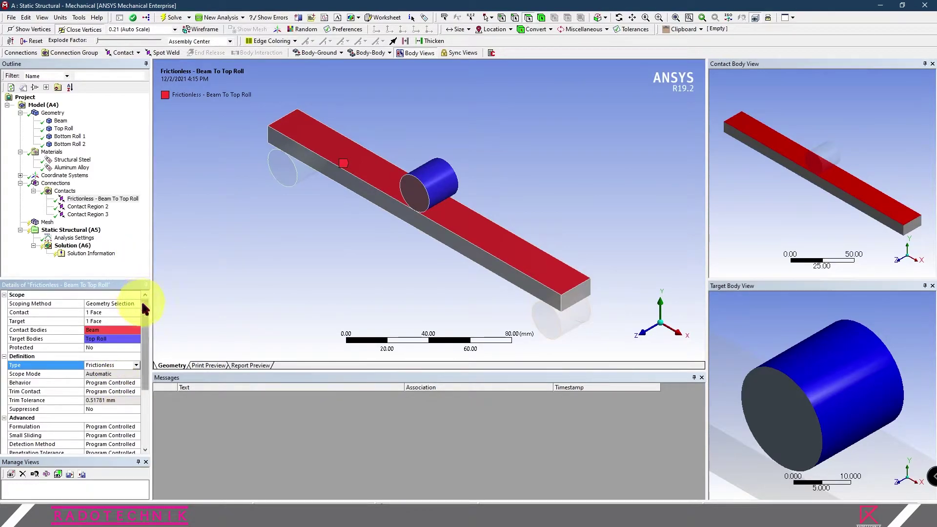
Set the Beam to Top Roll contact's pinball region to Auto Detection Value and its interface treatment to Adjust to Touch.
{"action": "left_click_drag", "start_coordinate": [143, 310], "coordinate": [148, 374]}
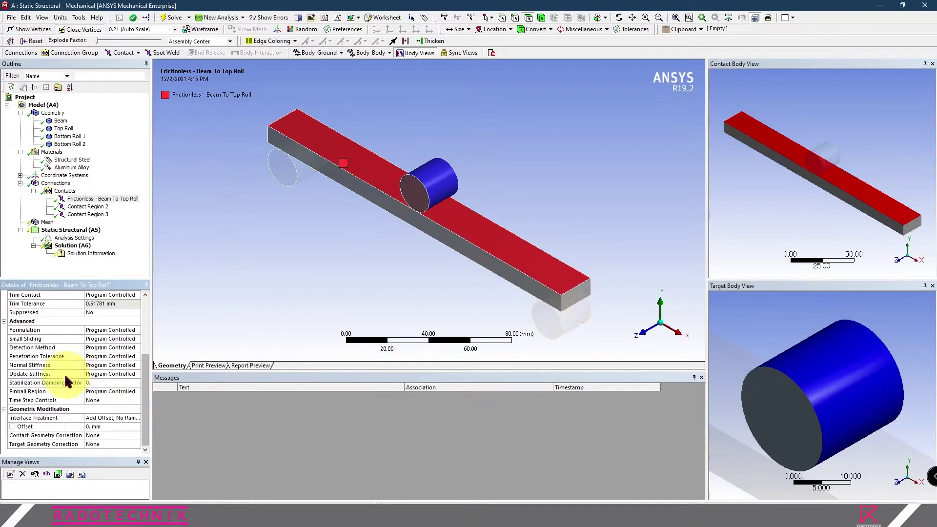
{"action": "left_click", "coordinate": [100, 391]}
{"action": "left_click", "coordinate": [137, 392]}
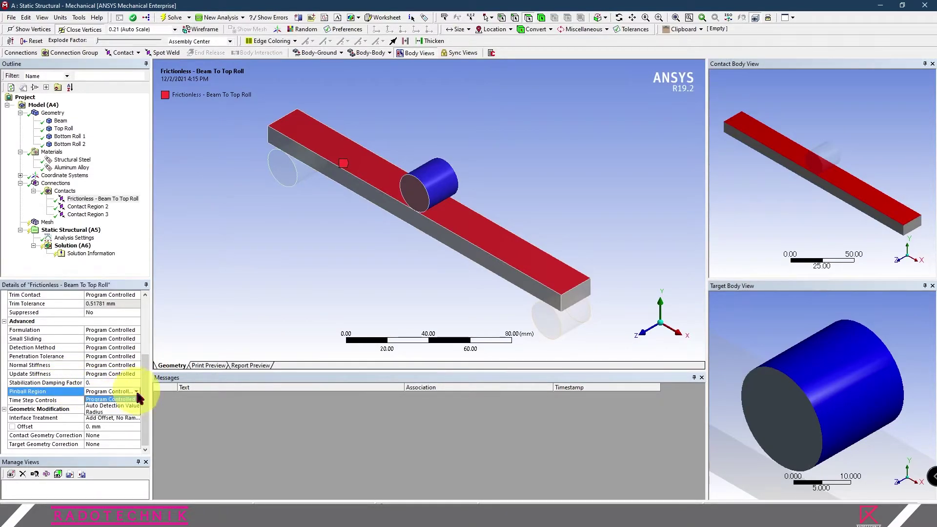
{"action": "left_click", "coordinate": [129, 406]}
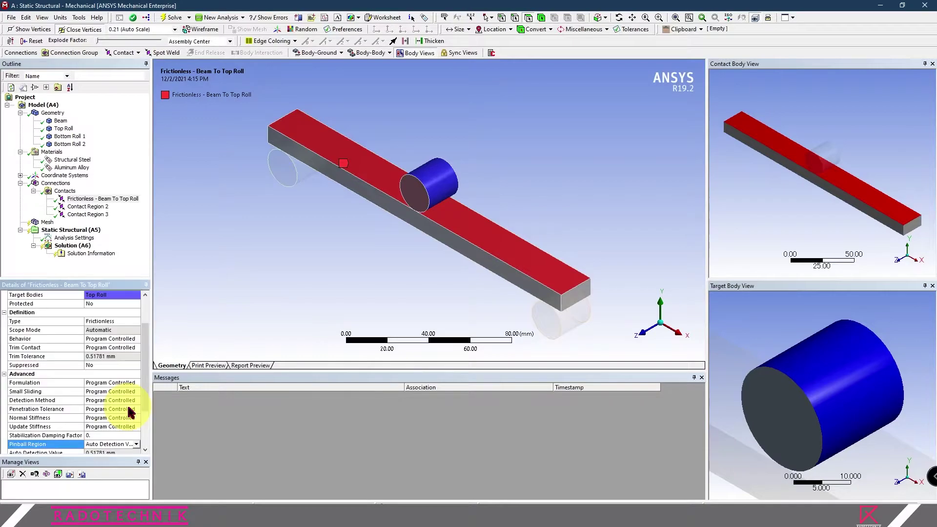
{"action": "left_click_drag", "start_coordinate": [143, 350], "coordinate": [143, 398]}
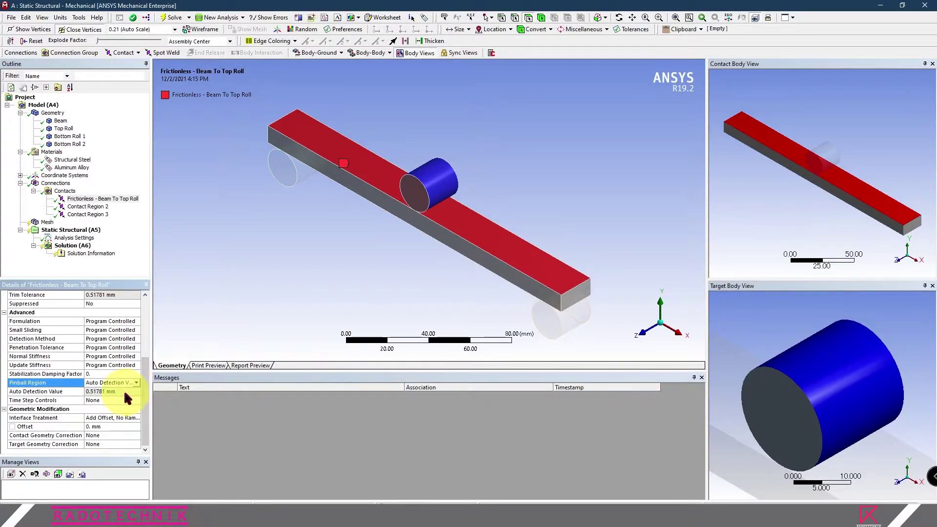
{"action": "left_click", "coordinate": [129, 417]}
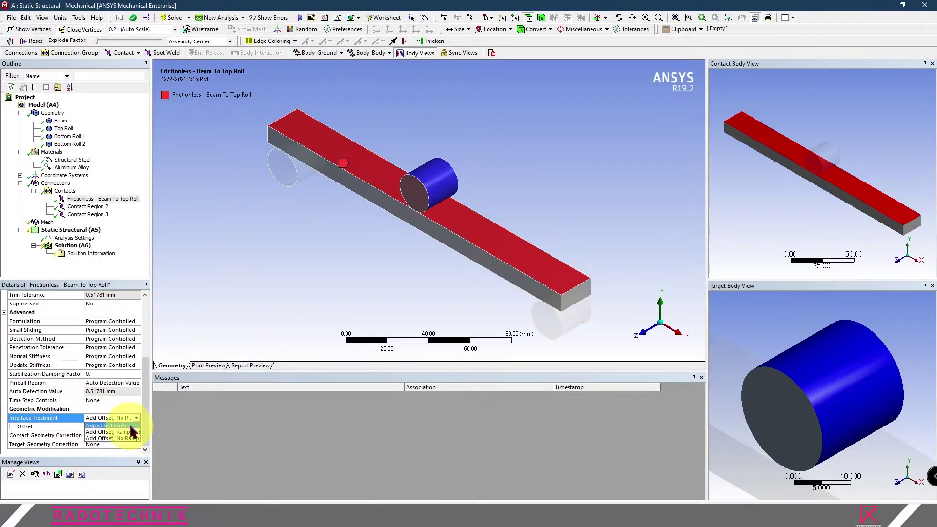
{"action": "left_click", "coordinate": [130, 426]}
{"action": "mouse_move", "coordinate": [145, 388]}
{"action": "left_mouse_down"}
{"action": "mouse_move", "coordinate": [146, 416]}
{"action": "mouse_move", "coordinate": [146, 315]}
{"action": "mouse_move", "coordinate": [143, 394]}
{"action": "left_mouse_up"}
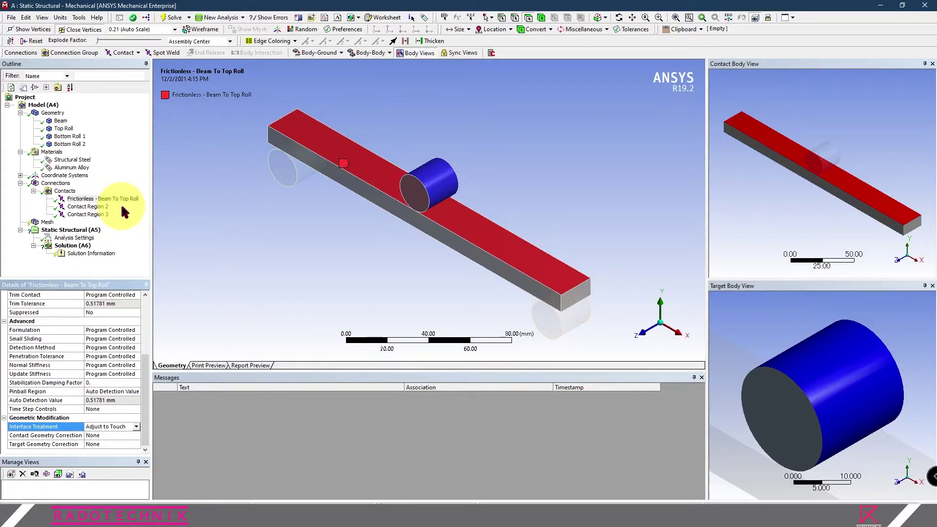
Set the type of the contact between the Beam and Bottom Roll 1 to Frictionless.
{"action": "left_click", "coordinate": [91, 206]}
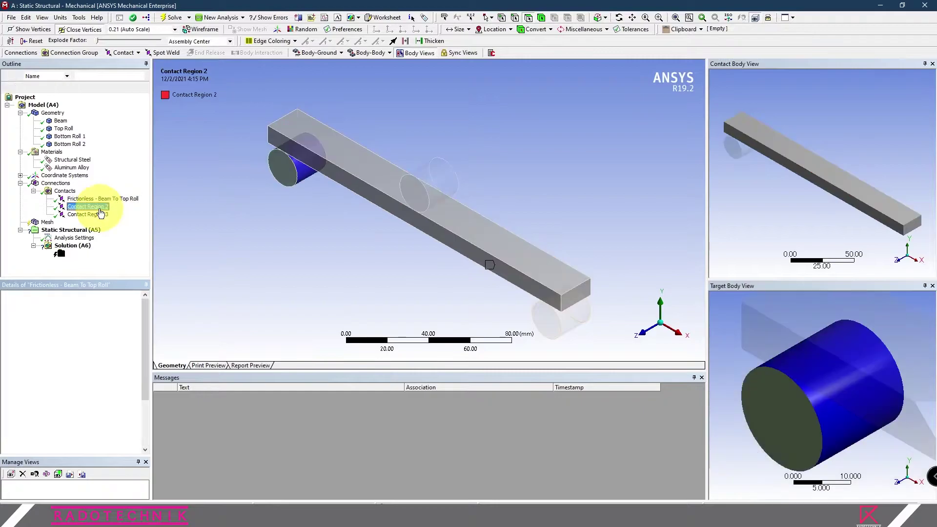
{"action": "left_click", "coordinate": [112, 365]}
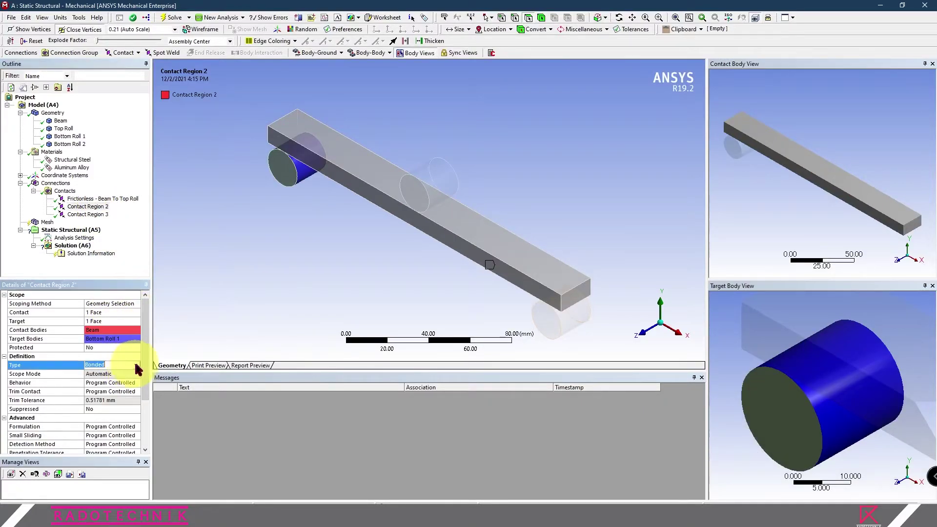
{"action": "left_click", "coordinate": [124, 386]}
Set the Beam to Bottom Roll 1 contact's pinball region to Auto Detection Value and its interface treatment to Adjust to Touch.
{"action": "scroll", "coordinate": [143, 332], "scroll_direction": "down", "scroll_amount": 10}
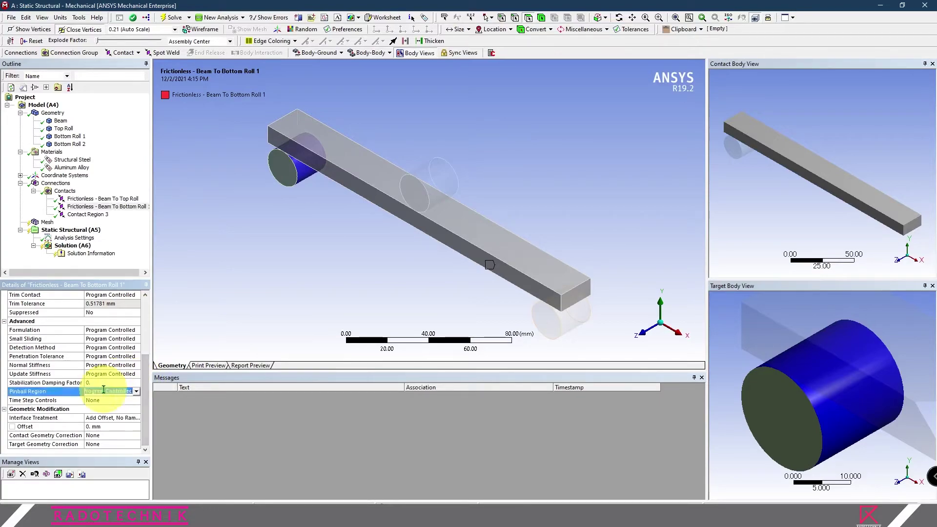
{"action": "left_click", "coordinate": [136, 391]}
{"action": "left_click", "coordinate": [117, 405]}
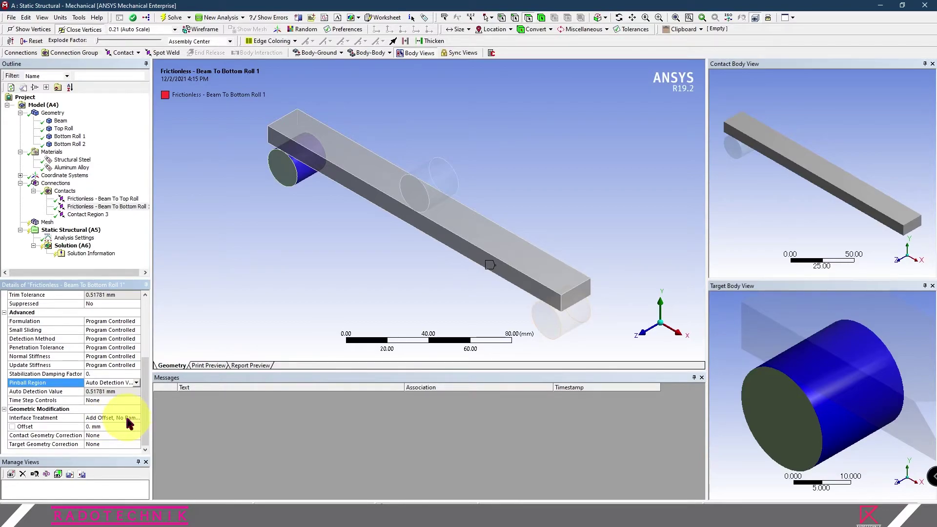
{"action": "left_click", "coordinate": [127, 415]}
{"action": "left_click", "coordinate": [137, 418]}
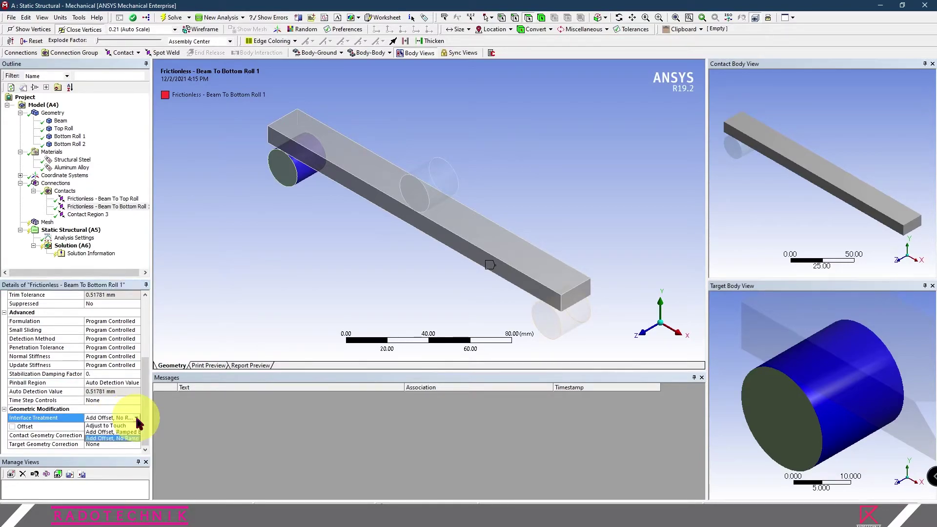
{"action": "scroll", "coordinate": [130, 429], "scroll_direction": "up", "scroll_amount": 4}
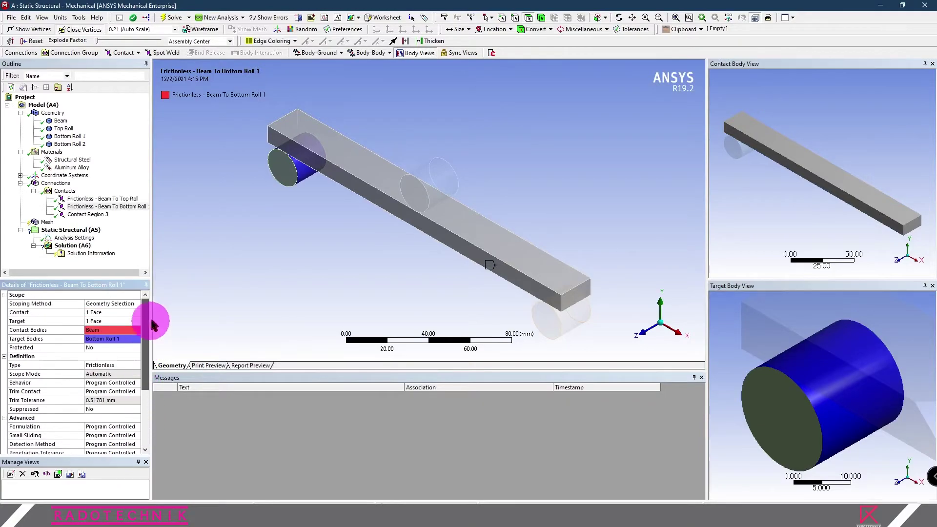
Set the type of the contact between the Beam and Bottom Roll 2 to Frictional.
{"action": "left_click", "coordinate": [88, 214]}
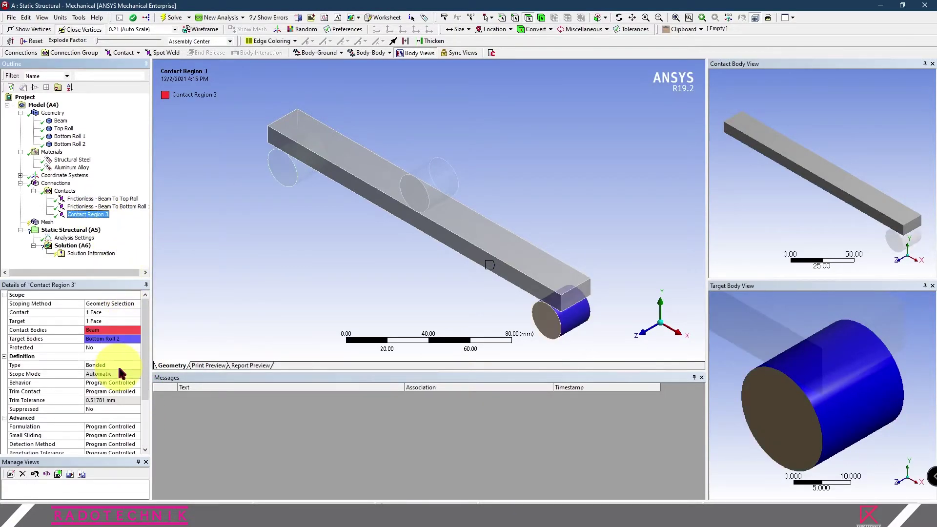
{"action": "left_click", "coordinate": [118, 364]}
{"action": "left_click", "coordinate": [136, 365]}
{"action": "left_click", "coordinate": [113, 409]}
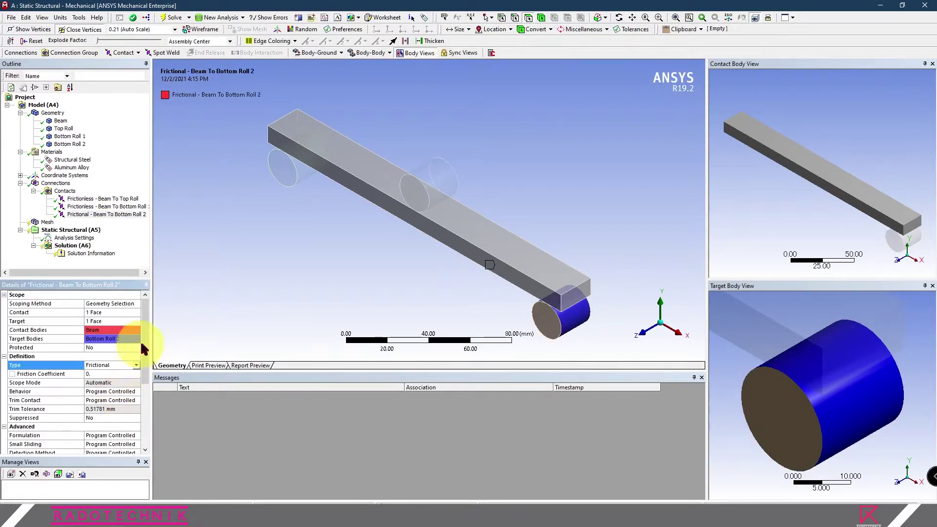
Set the Beam to Bottom Roll 2 contact's interface treatment to Adjust to Touch and its pinball region to Auto Detection Value.
{"action": "scroll", "coordinate": [141, 345], "scroll_direction": "down", "scroll_amount": 4}
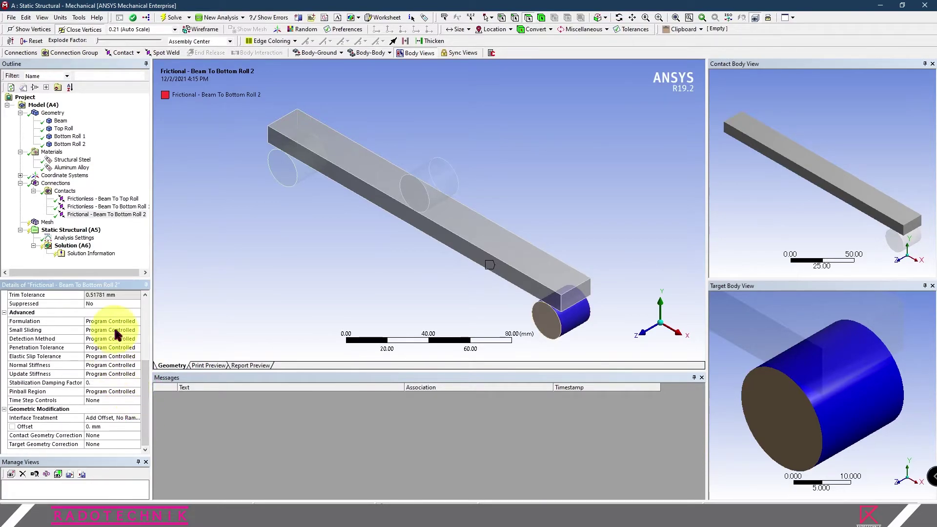
{"action": "left_click", "coordinate": [119, 417]}
{"action": "left_click", "coordinate": [136, 417]}
{"action": "left_click", "coordinate": [128, 426]}
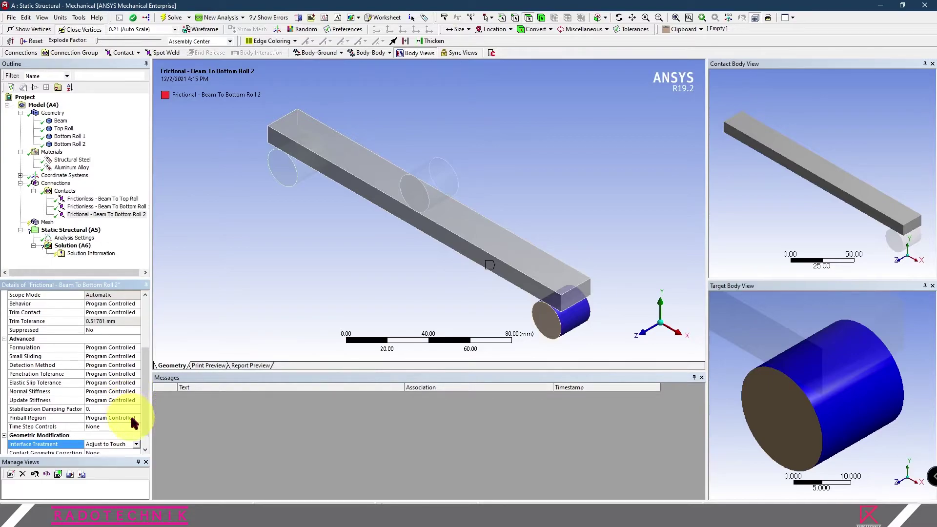
{"action": "left_click", "coordinate": [131, 418]}
{"action": "left_click", "coordinate": [136, 418]}
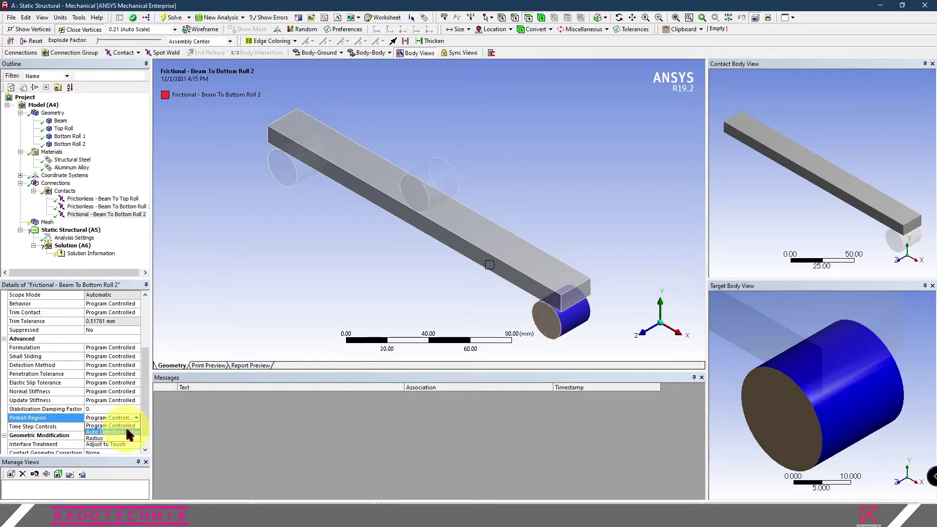
{"action": "left_click", "coordinate": [128, 433]}
{"action": "scroll", "coordinate": [139, 382], "scroll_direction": "up", "scroll_amount": 4}
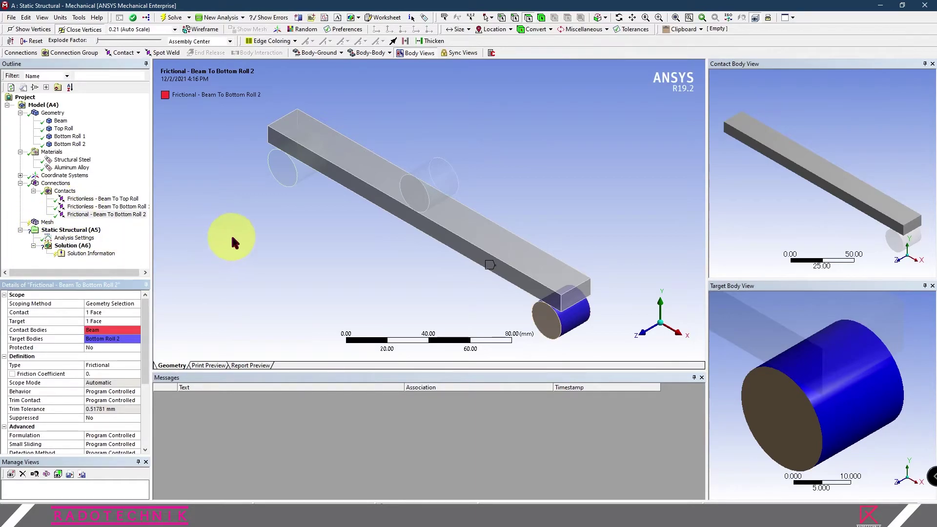
Change the Beam to Bottom Roll 2 contact's type to Frictionless.
{"action": "left_click", "coordinate": [113, 215]}
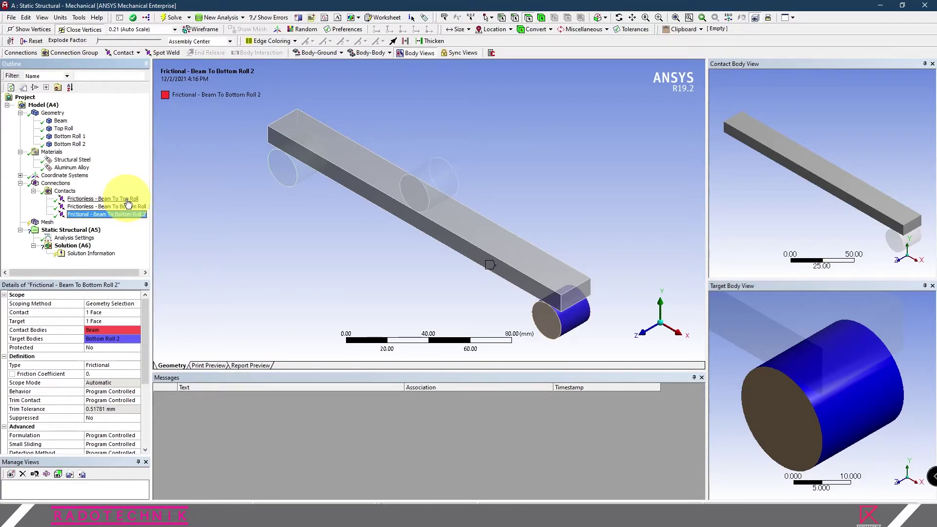
{"action": "left_click", "coordinate": [128, 366]}
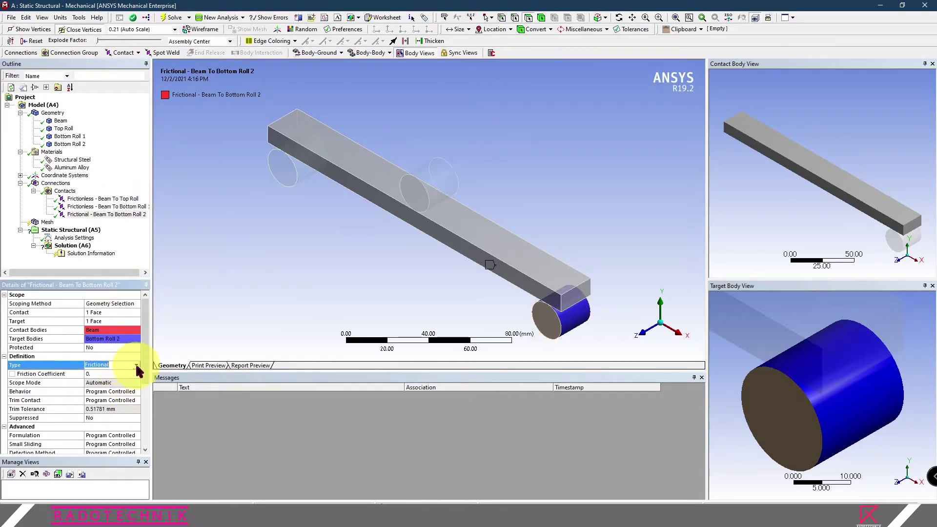
{"action": "left_click", "coordinate": [127, 375]}
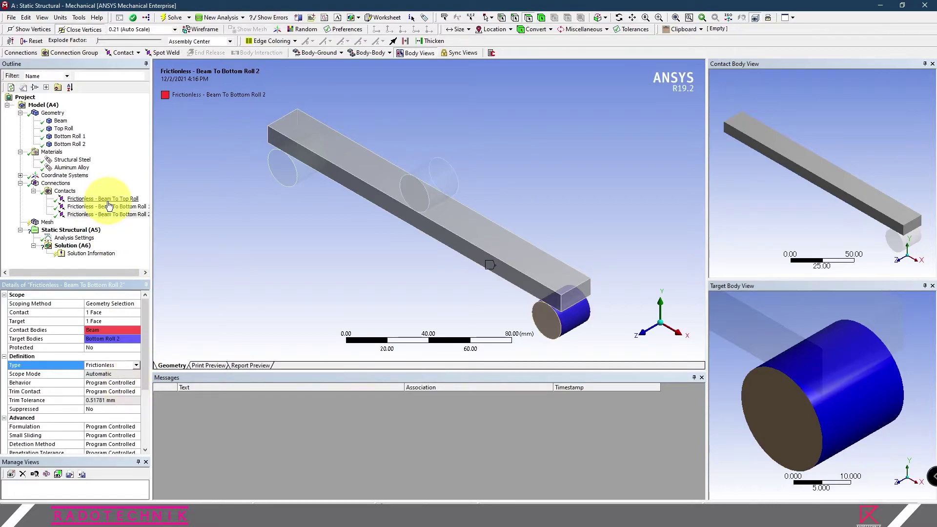
{"action": "left_click", "coordinate": [119, 191]}
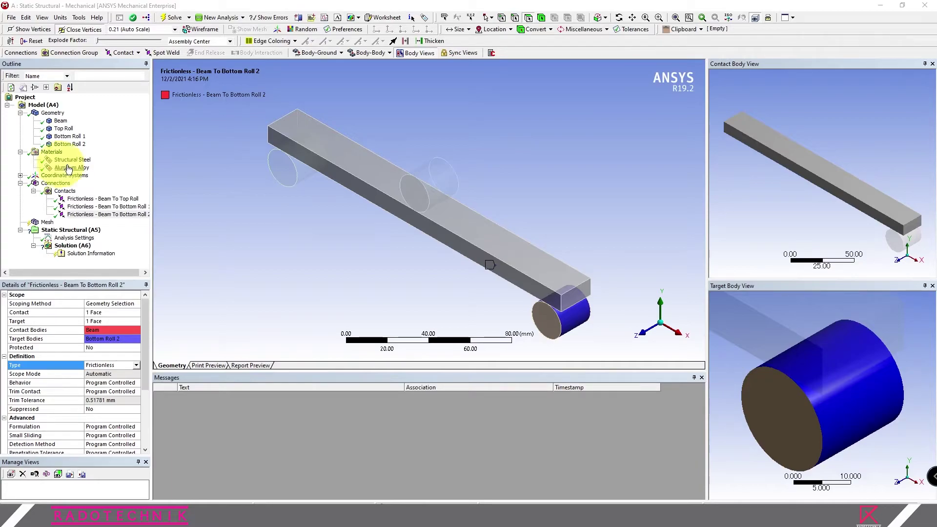
{"action": "scroll", "coordinate": [134, 162], "scroll_direction": "down", "scroll_amount": 1}
{"action": "scroll", "coordinate": [115, 186], "scroll_direction": "up", "scroll_amount": 1}
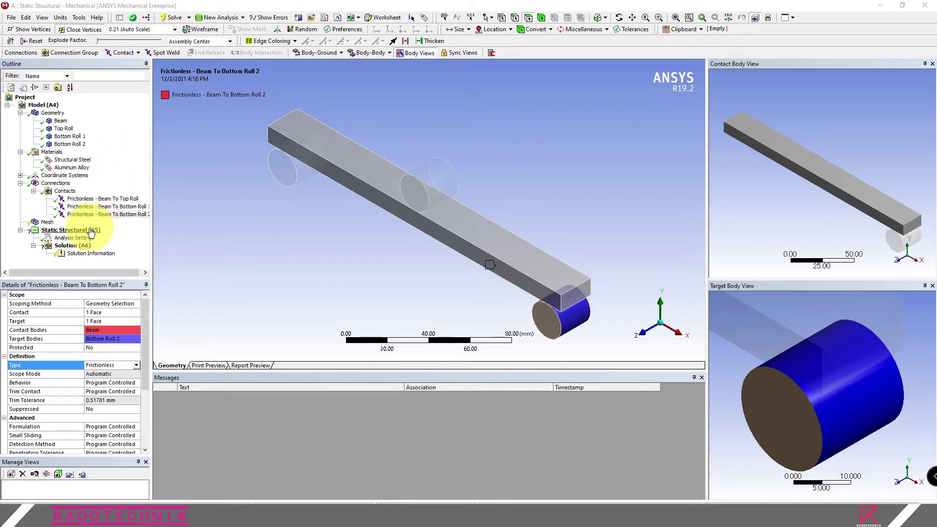
{"action": "left_click", "coordinate": [118, 235]}
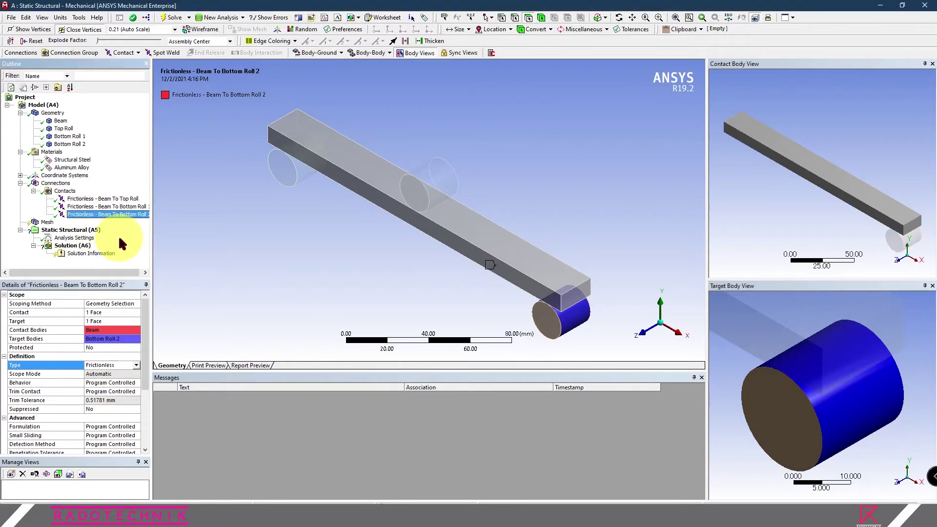
Insert a Force load in the Static Structural analysis and scope it to the Top Roll's cylindrical face.
{"action": "left_click", "coordinate": [73, 230]}
{"action": "right_click", "coordinate": [79, 234]}
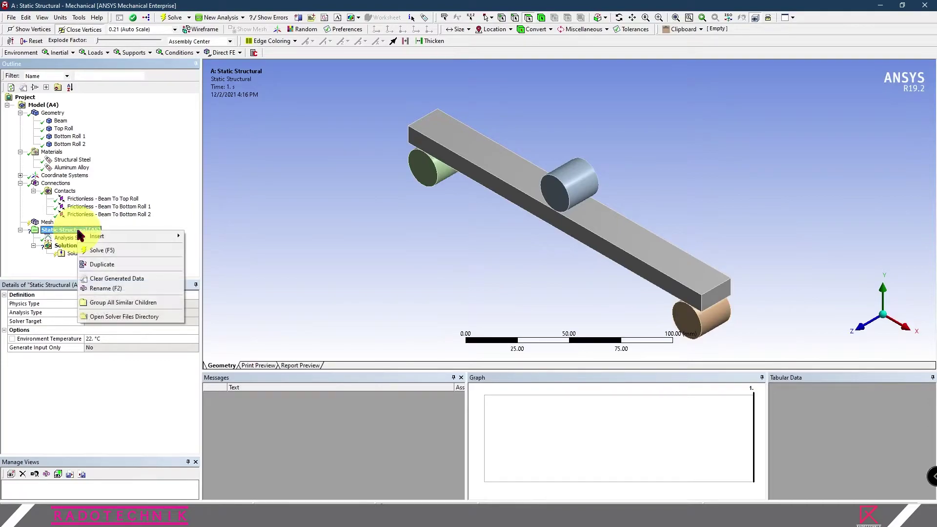
{"action": "mouse_move", "coordinate": [95, 237]}
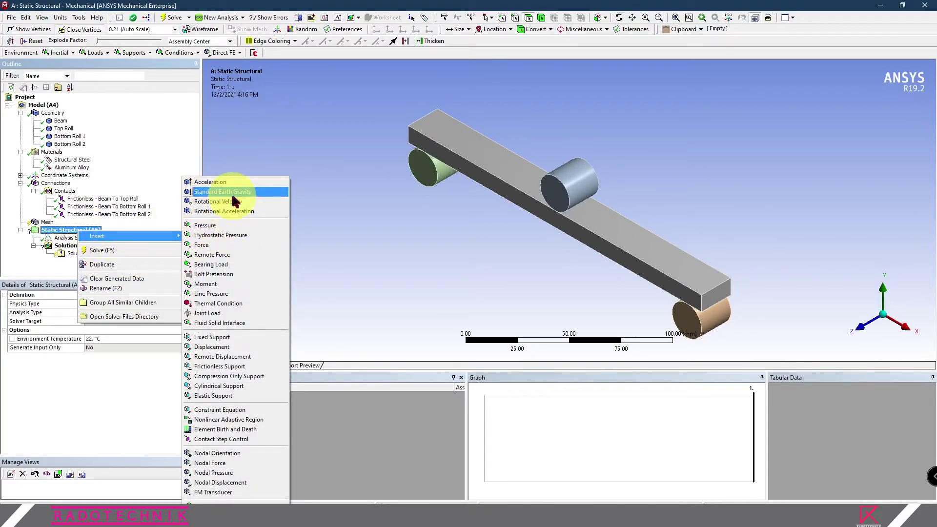
{"action": "left_click", "coordinate": [229, 245]}
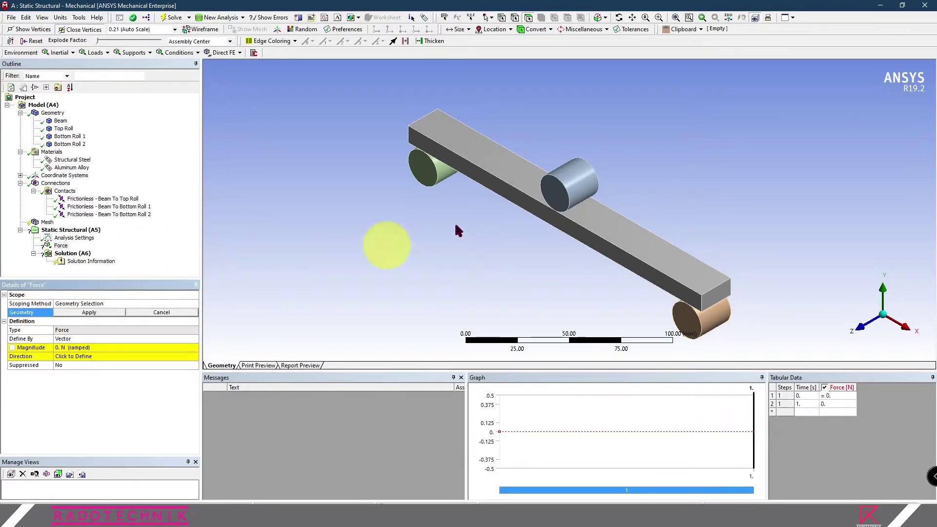
{"action": "left_click", "coordinate": [582, 181]}
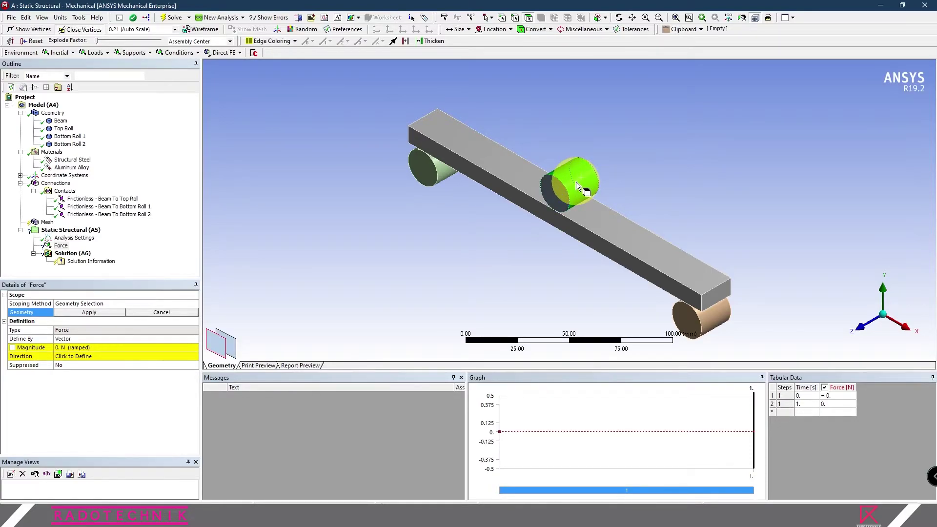
{"action": "left_click", "coordinate": [90, 312]}
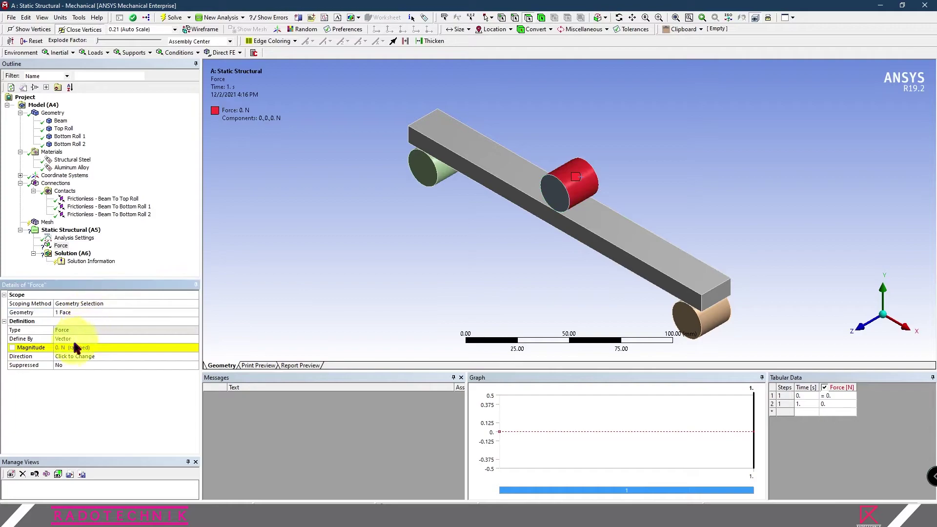
Define the force by Components and set its Y component to -10000 N.
{"action": "left_click", "coordinate": [78, 339]}
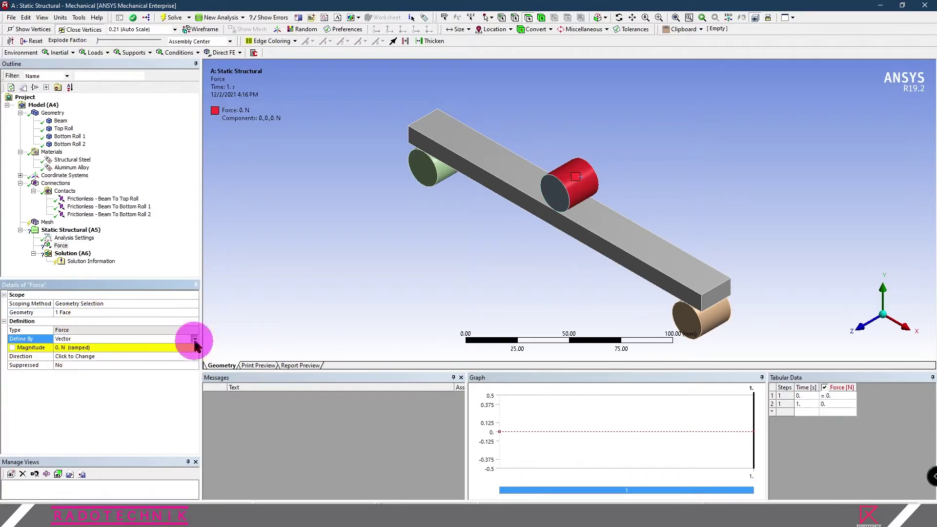
{"action": "left_click", "coordinate": [194, 338]}
{"action": "left_click", "coordinate": [178, 348]}
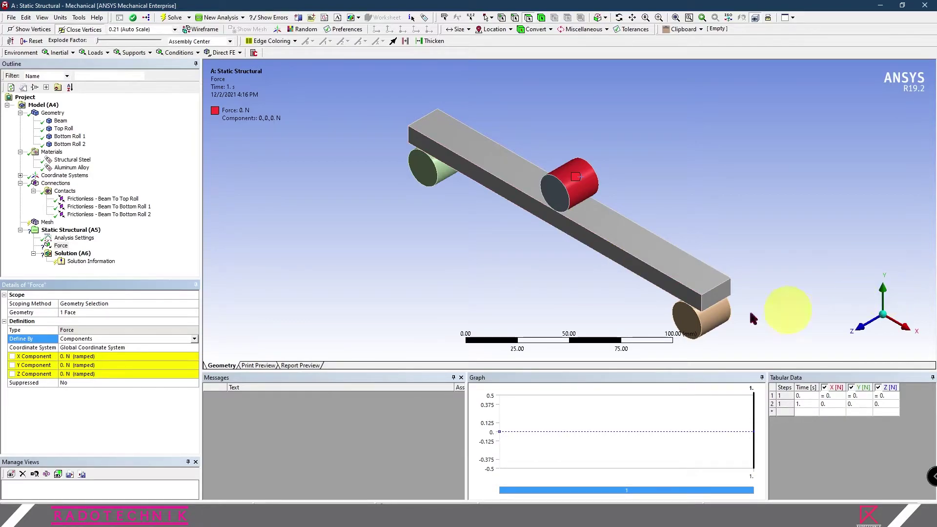
{"action": "left_click", "coordinate": [72, 365]}
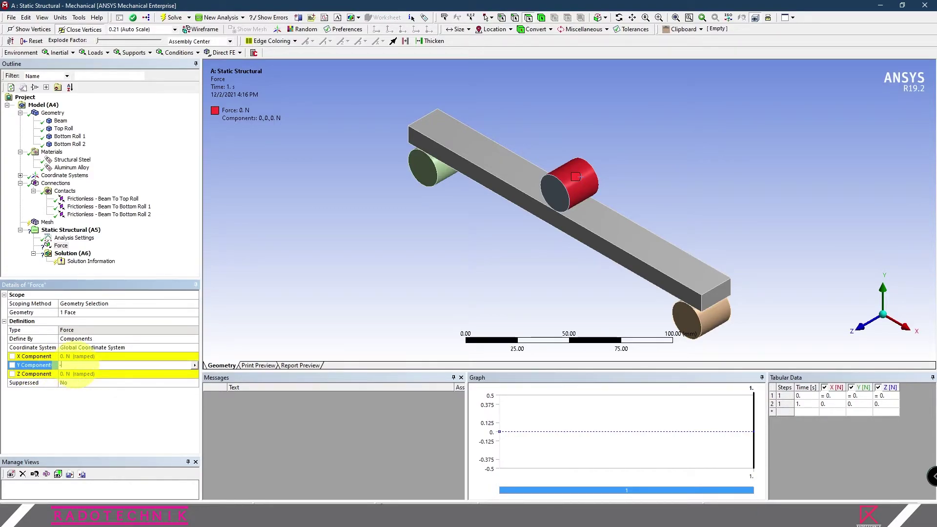
{"action": "type", "text": "0000"}
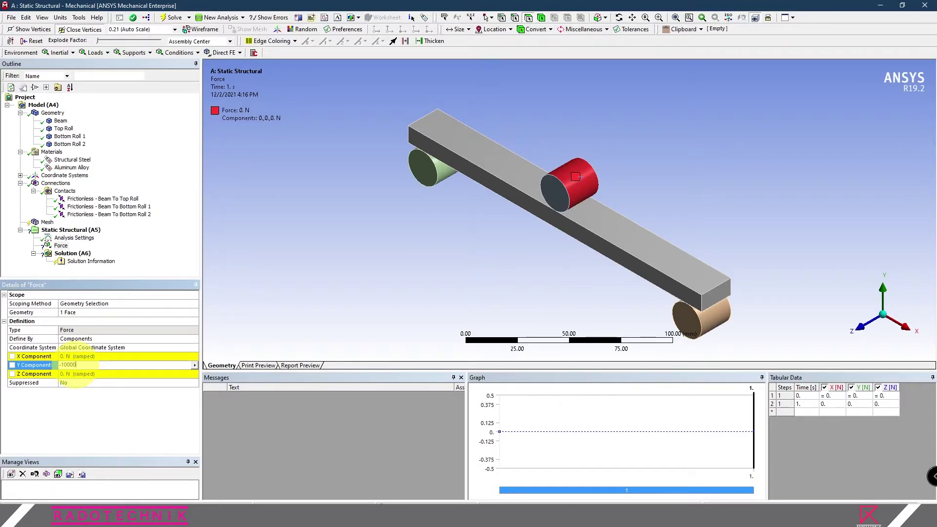
{"action": "left_click", "coordinate": [85, 379]}
{"action": "left_click", "coordinate": [132, 409]}
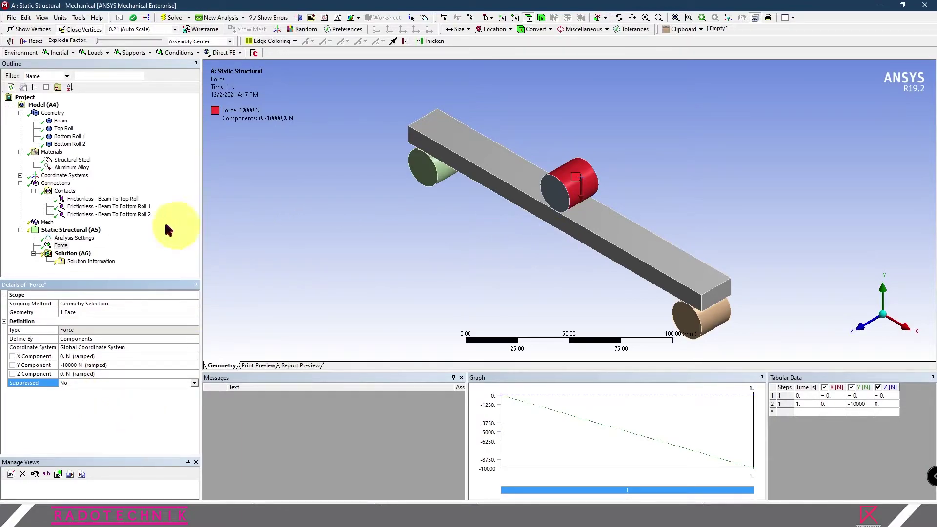
Insert a Displacement support and scope it to the cylindrical faces of both bottom rolls.
{"action": "left_click", "coordinate": [70, 231]}
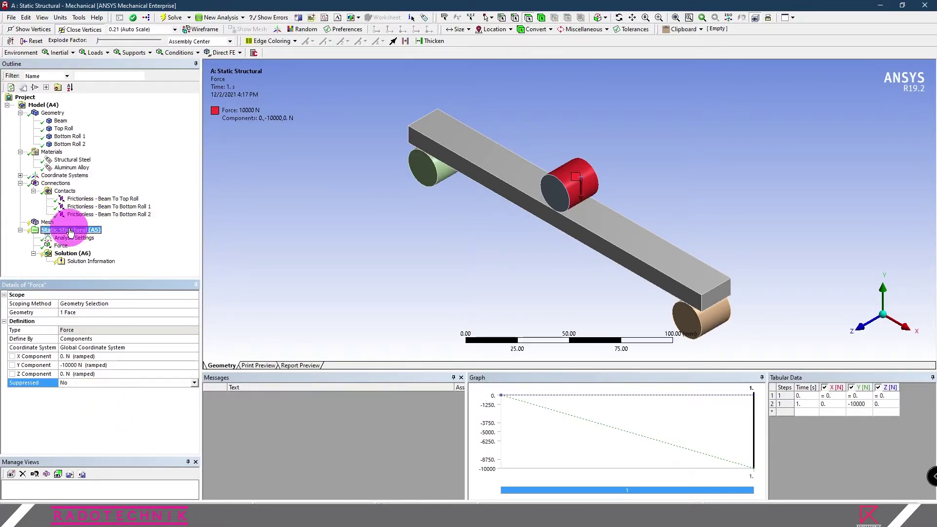
{"action": "right_click", "coordinate": [74, 232]}
{"action": "mouse_move", "coordinate": [141, 236]}
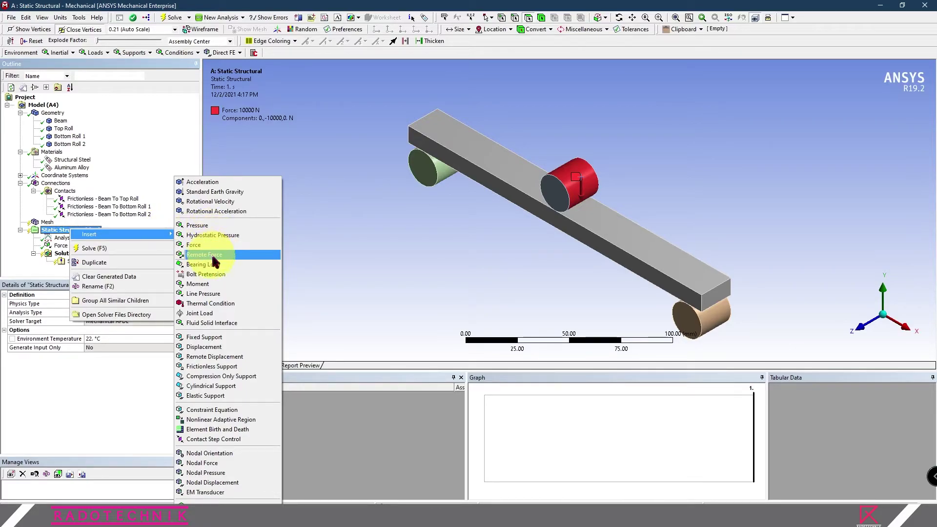
{"action": "left_click", "coordinate": [240, 347]}
{"action": "middle_click_drag", "start_coordinate": [434, 279], "coordinate": [445, 263]}
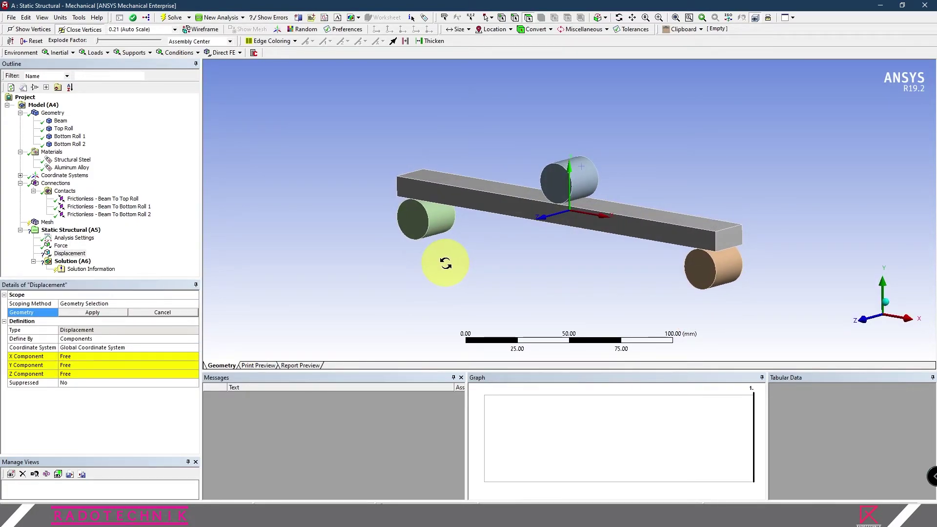
{"action": "left_click", "coordinate": [437, 223]}
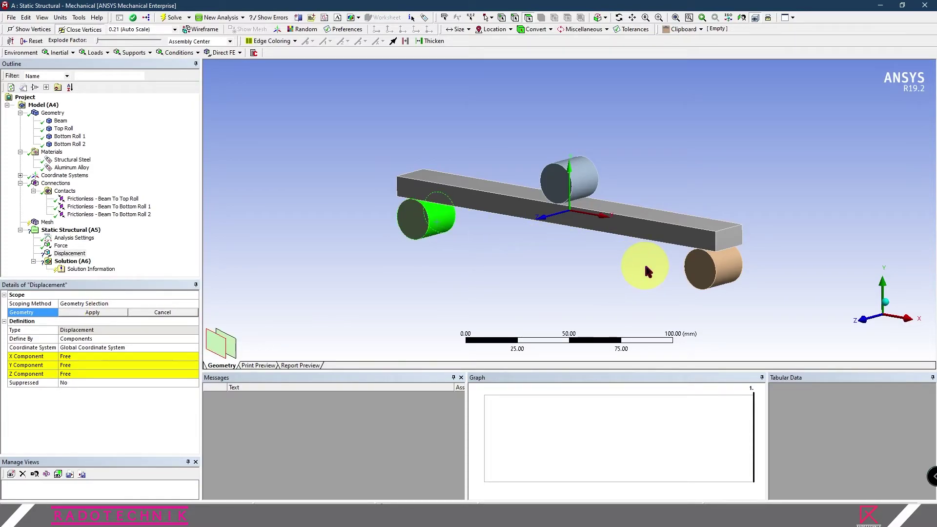
{"action": "left_click", "coordinate": [726, 274], "text": "ctrl"}
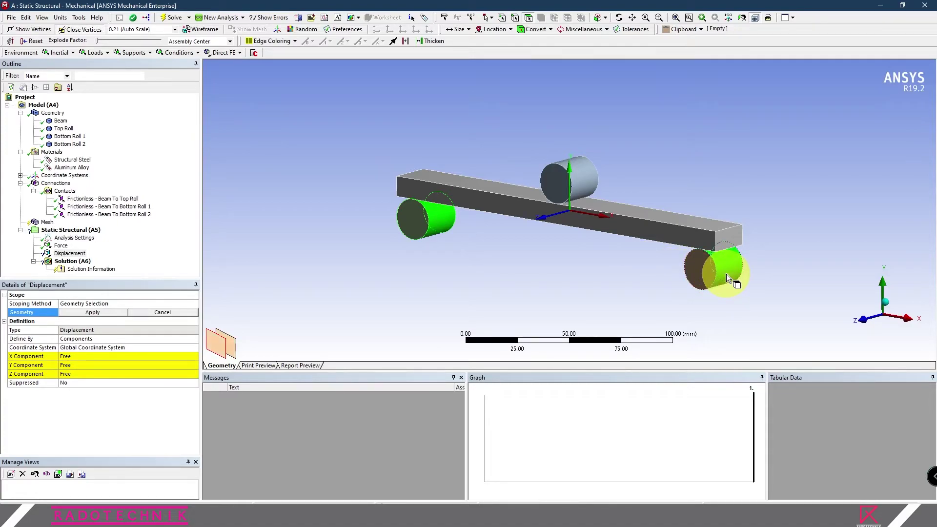
{"action": "left_click", "coordinate": [104, 313]}
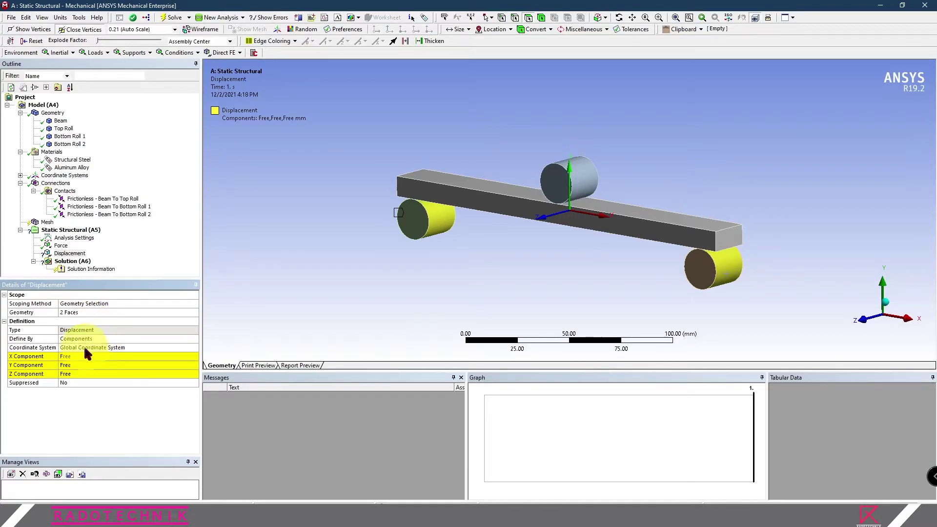
Set the X, Y and Z components of the bottom rolls' displacement to 0 mm.
{"action": "mouse_move", "coordinate": [494, 251]}
{"action": "middle_mouse_down"}
{"action": "mouse_move", "coordinate": [491, 259]}
{"action": "mouse_move", "coordinate": [490, 251]}
{"action": "middle_mouse_up"}
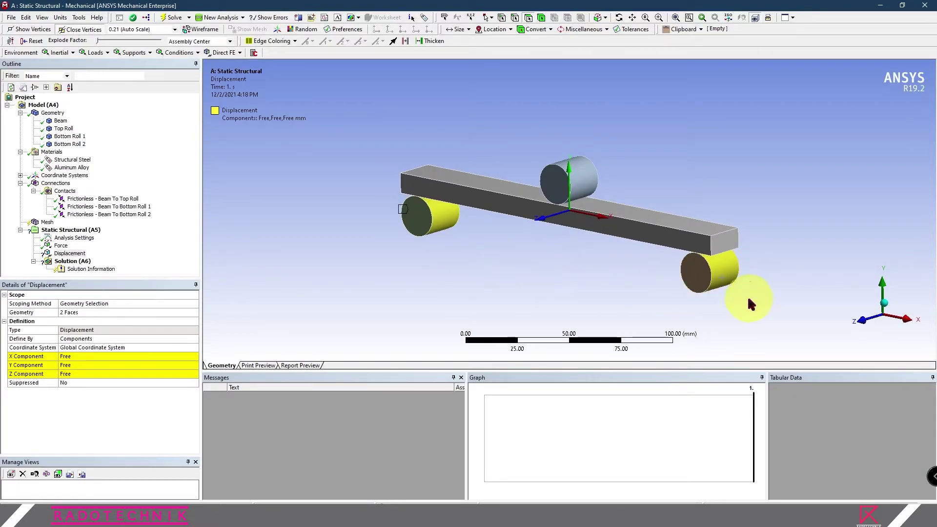
{"action": "middle_click_drag", "start_coordinate": [588, 271], "coordinate": [576, 269]}
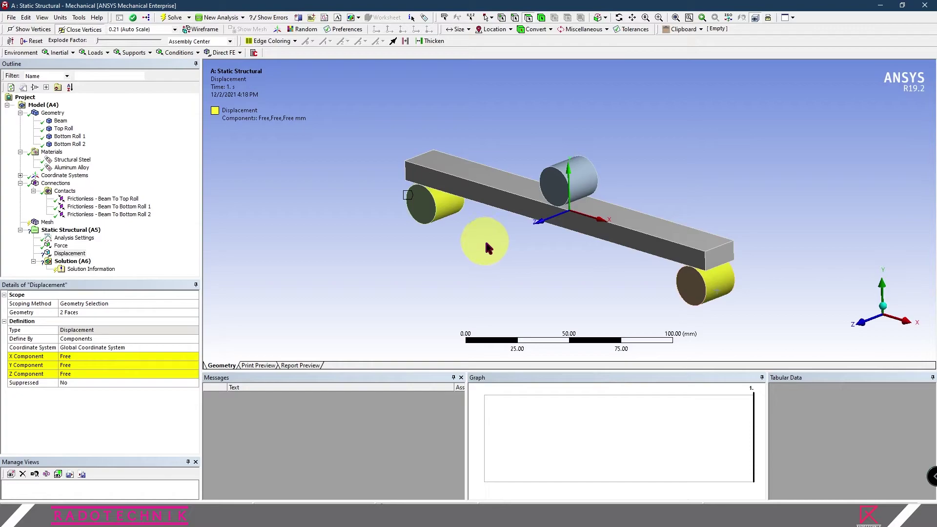
{"action": "left_click", "coordinate": [78, 357]}
{"action": "type", "text": "0"}
{"action": "left_click", "coordinate": [77, 364]}
{"action": "type", "text": "0"}
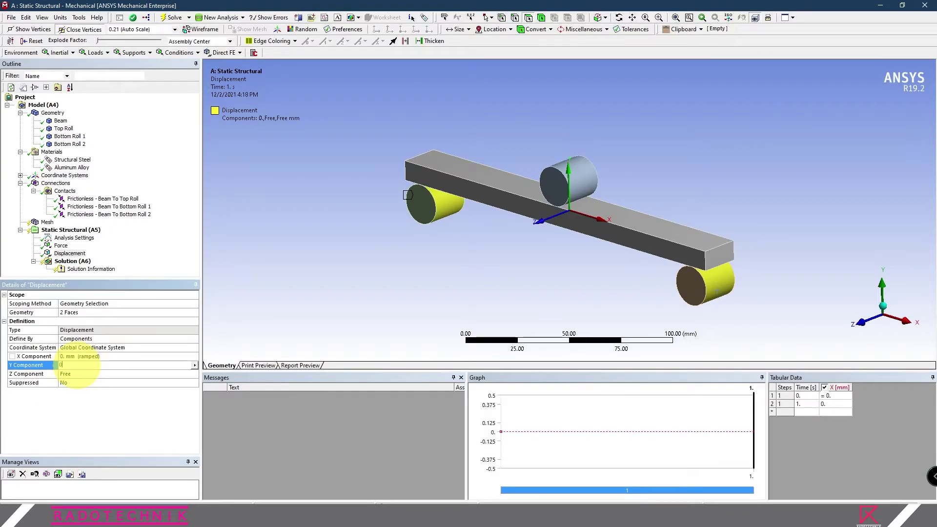
{"action": "left_click", "coordinate": [72, 373]}
{"action": "type", "text": "0"}
{"action": "left_click", "coordinate": [153, 247]}
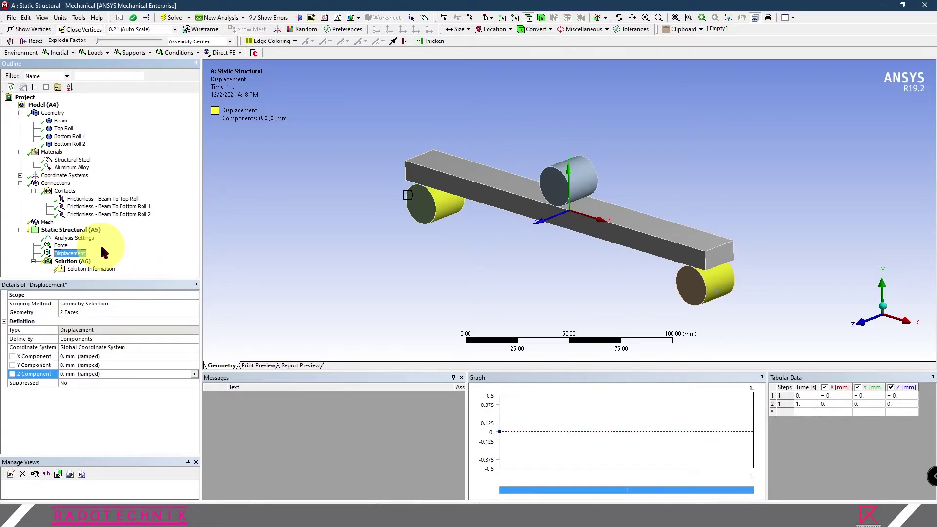
Insert a second Displacement support and scope it to the underside face of the beam.
{"action": "right_click", "coordinate": [83, 234]}
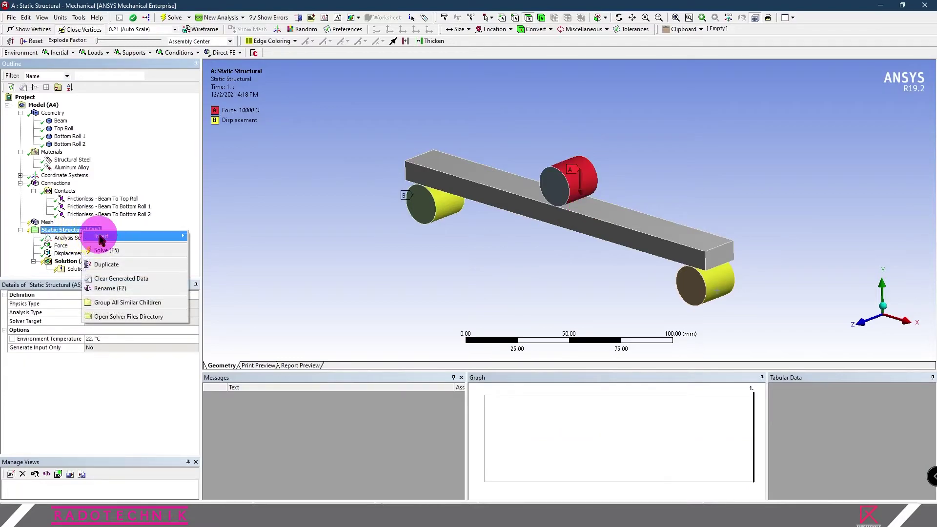
{"action": "mouse_move", "coordinate": [146, 236]}
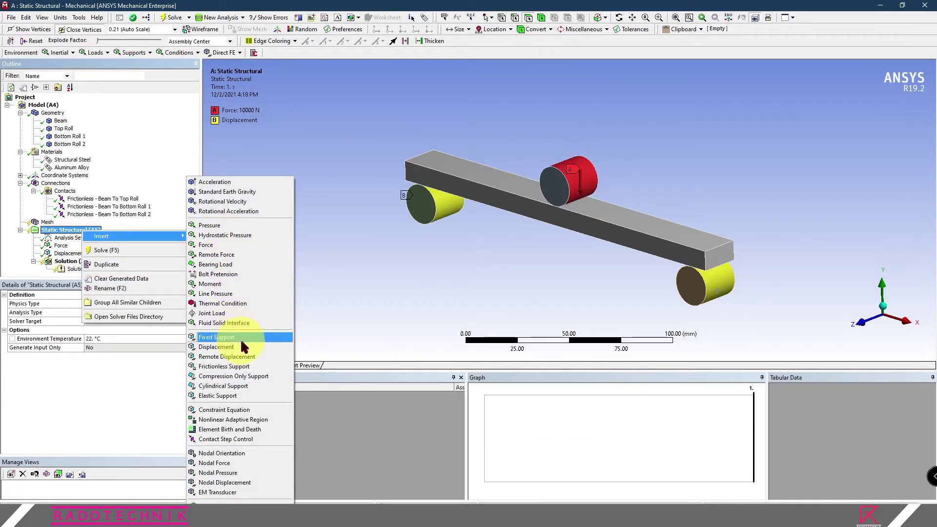
{"action": "left_click", "coordinate": [217, 346]}
{"action": "middle_click_drag", "start_coordinate": [483, 246], "coordinate": [493, 223]}
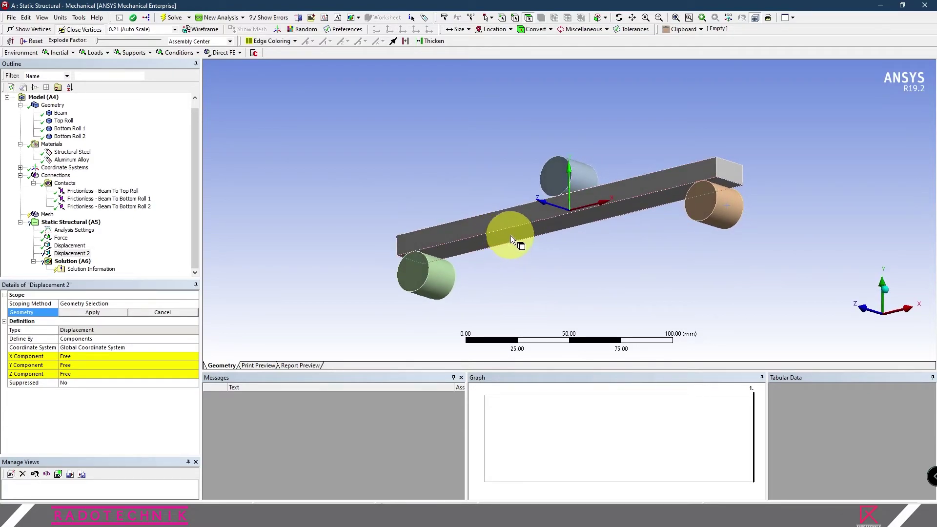
{"action": "left_click", "coordinate": [510, 233]}
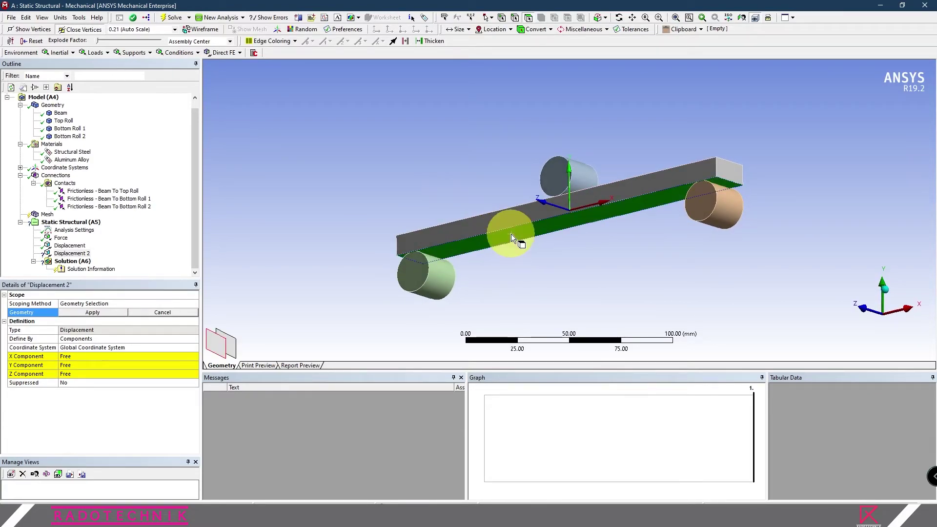
{"action": "left_click", "coordinate": [97, 313]}
Set the X and Z components of the beam's displacement to 0 mm, leaving Y Free.
{"action": "middle_click_drag", "start_coordinate": [519, 261], "coordinate": [492, 259]}
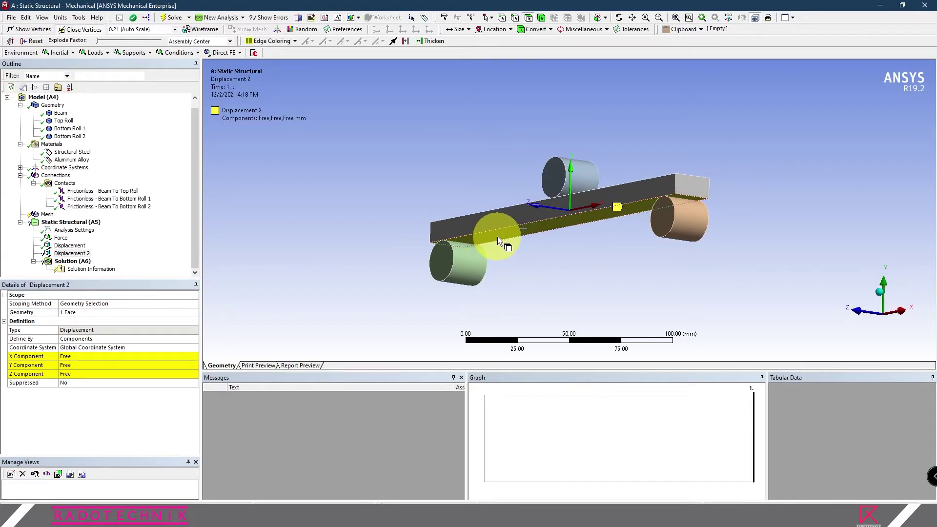
{"action": "middle_click_drag", "start_coordinate": [570, 244], "coordinate": [565, 255]}
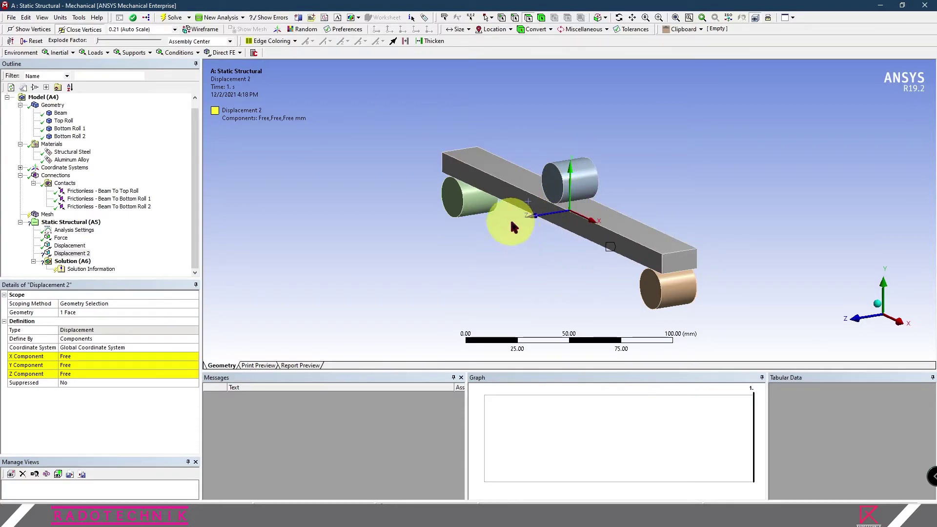
{"action": "middle_click_drag", "start_coordinate": [511, 220], "coordinate": [509, 217]}
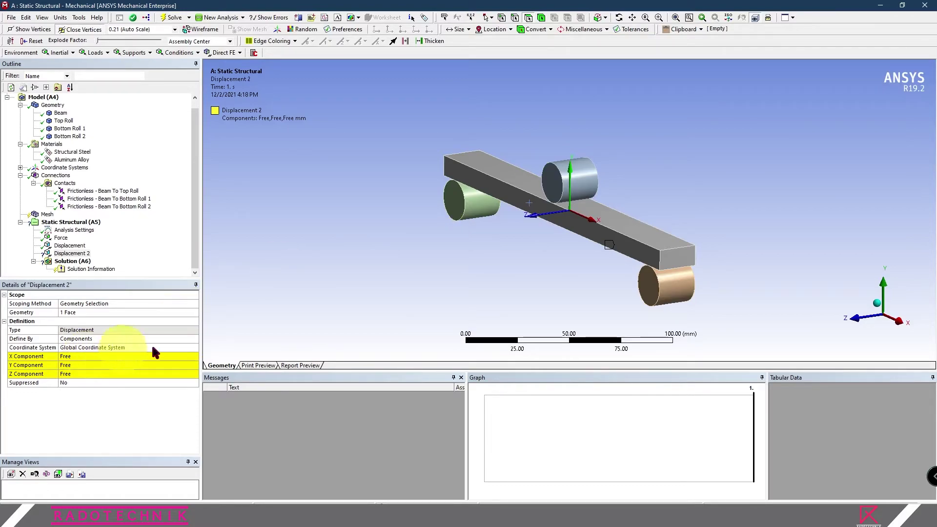
{"action": "middle_click_drag", "start_coordinate": [702, 258], "coordinate": [666, 255]}
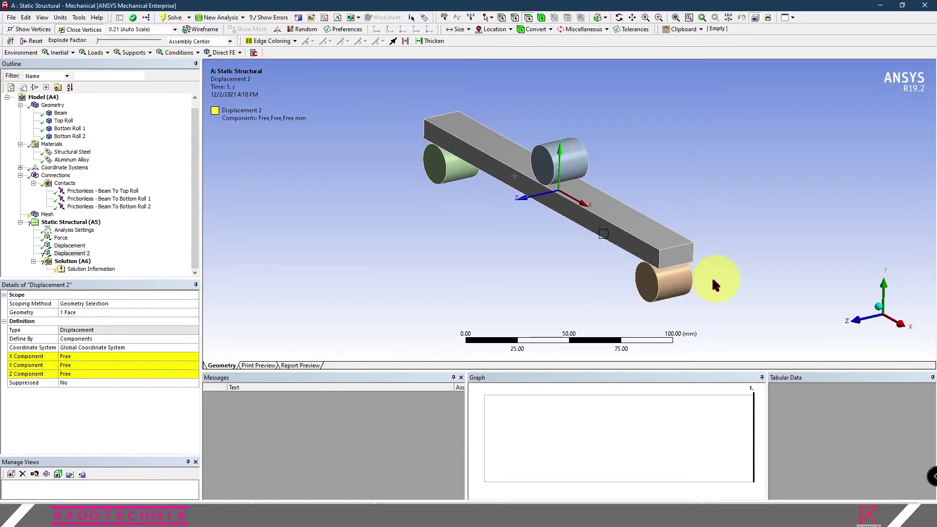
{"action": "left_click", "coordinate": [90, 354]}
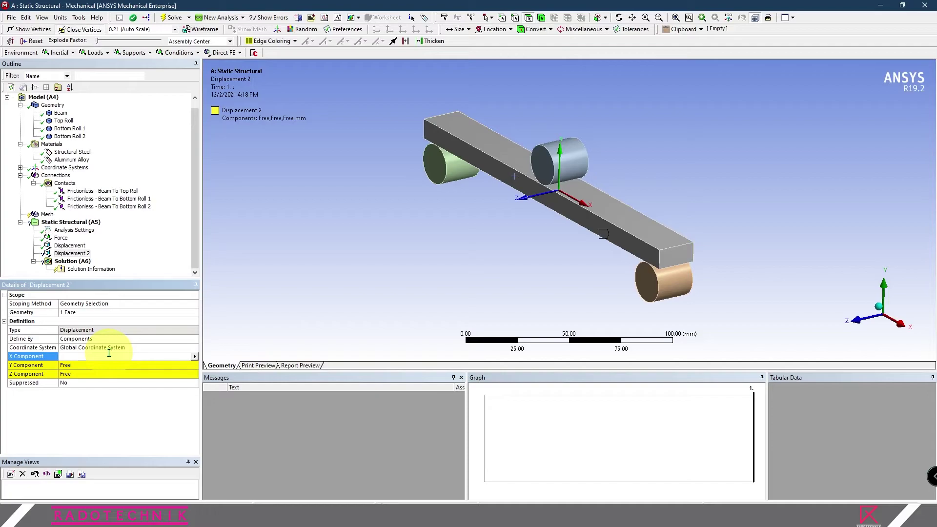
{"action": "key", "text": "Return"}
{"action": "left_click", "coordinate": [83, 373]}
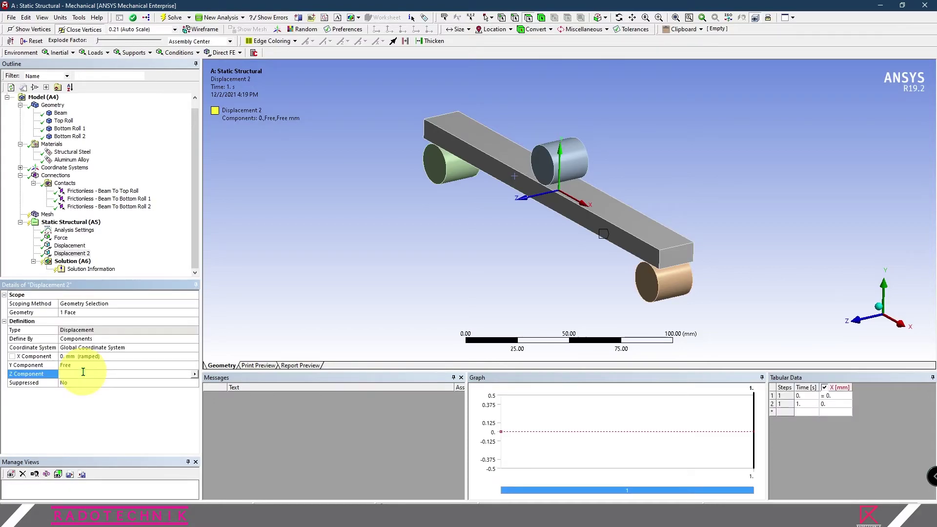
{"action": "type", "text": "0"}
{"action": "left_click", "coordinate": [103, 403]}
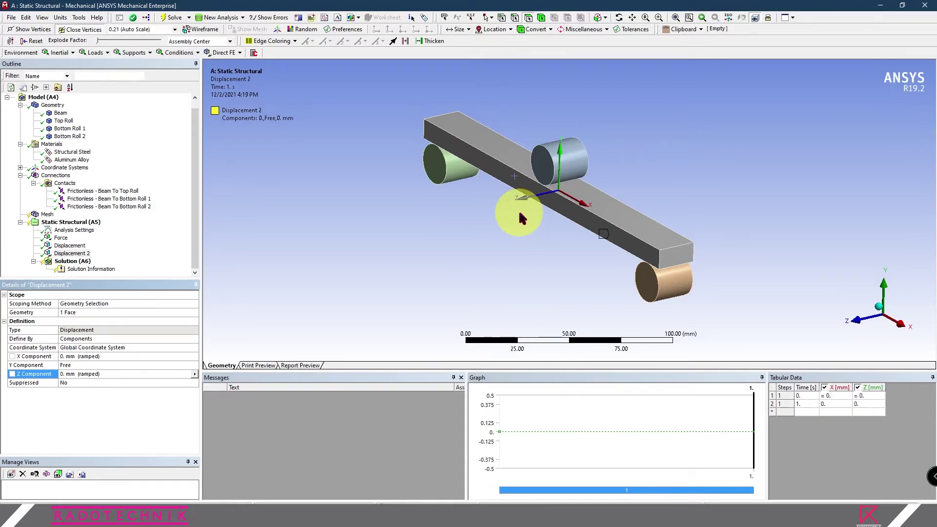
{"action": "middle_click_drag", "start_coordinate": [518, 217], "coordinate": [517, 217]}
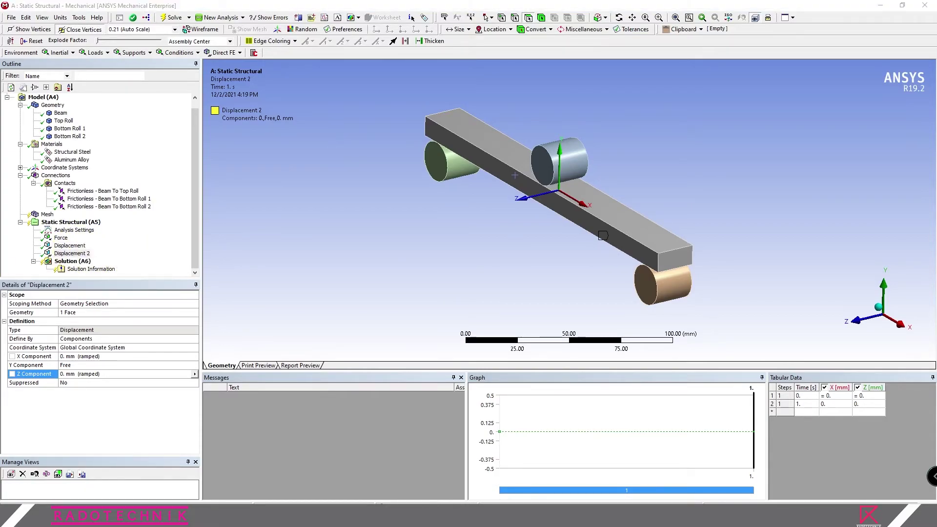
Insert a Total Deformation result under the Solution.
{"action": "left_click", "coordinate": [330, 220]}
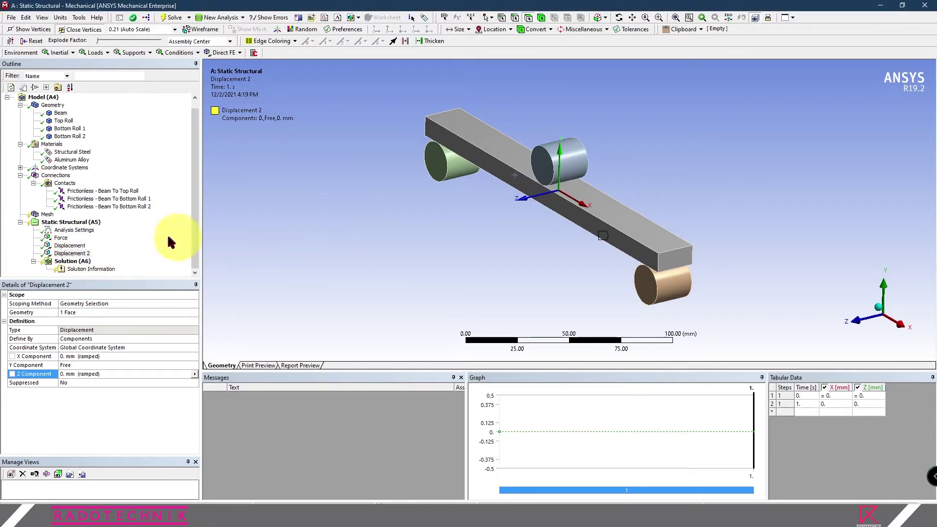
{"action": "left_click", "coordinate": [89, 263]}
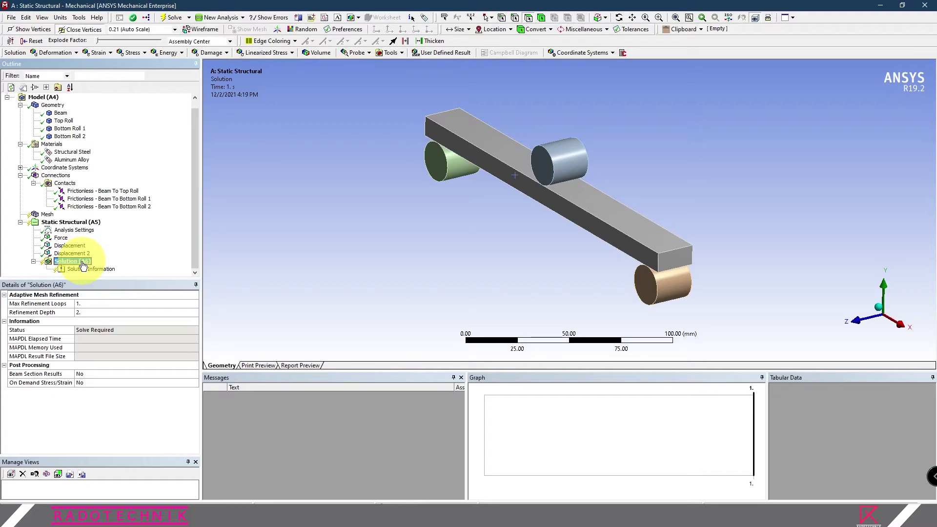
{"action": "right_click", "coordinate": [83, 263]}
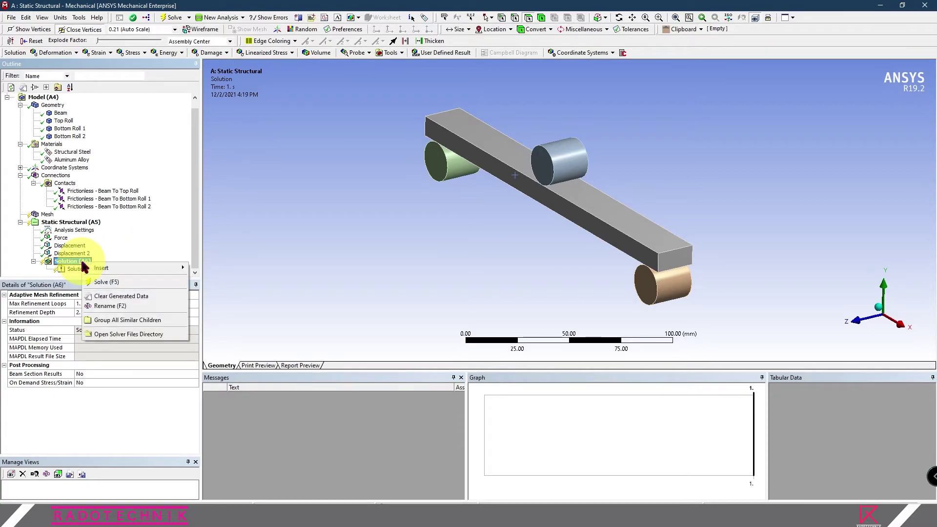
{"action": "mouse_move", "coordinate": [101, 268]}
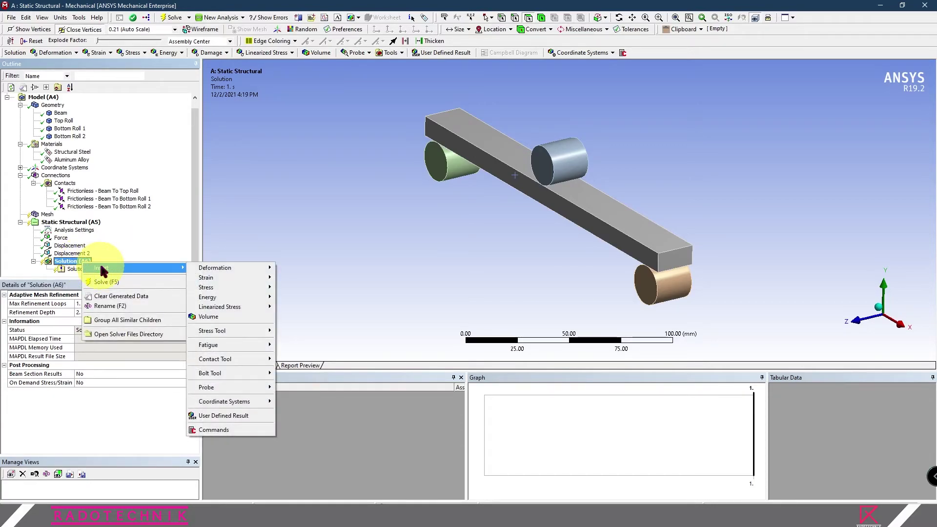
{"action": "mouse_move", "coordinate": [236, 268]}
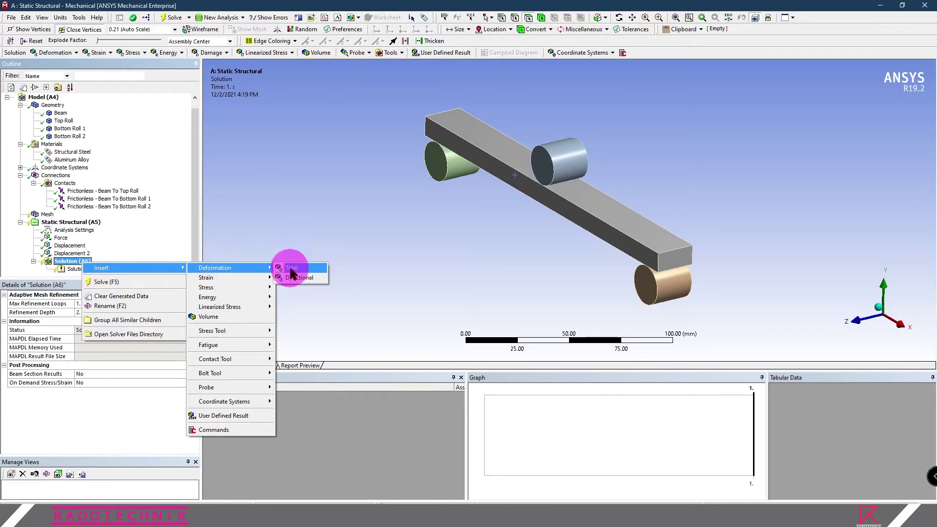
{"action": "left_click", "coordinate": [292, 268]}
Add Equivalent (von-Mises) strain and Equivalent (von-Mises) stress results to the Solution.
{"action": "right_click", "coordinate": [83, 254]}
{"action": "mouse_move", "coordinate": [105, 261]}
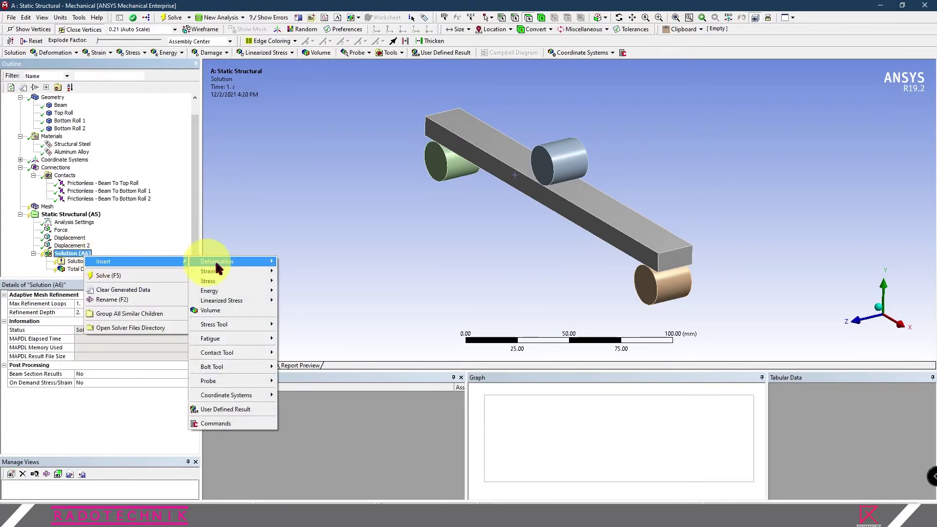
{"action": "mouse_move", "coordinate": [223, 270]}
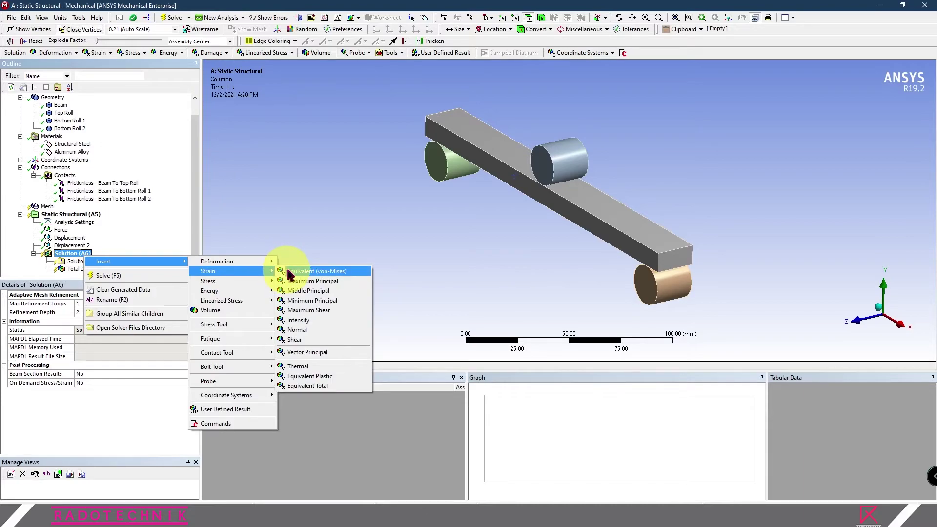
{"action": "left_click", "coordinate": [289, 271]}
{"action": "right_click", "coordinate": [82, 246]}
{"action": "mouse_move", "coordinate": [95, 254]}
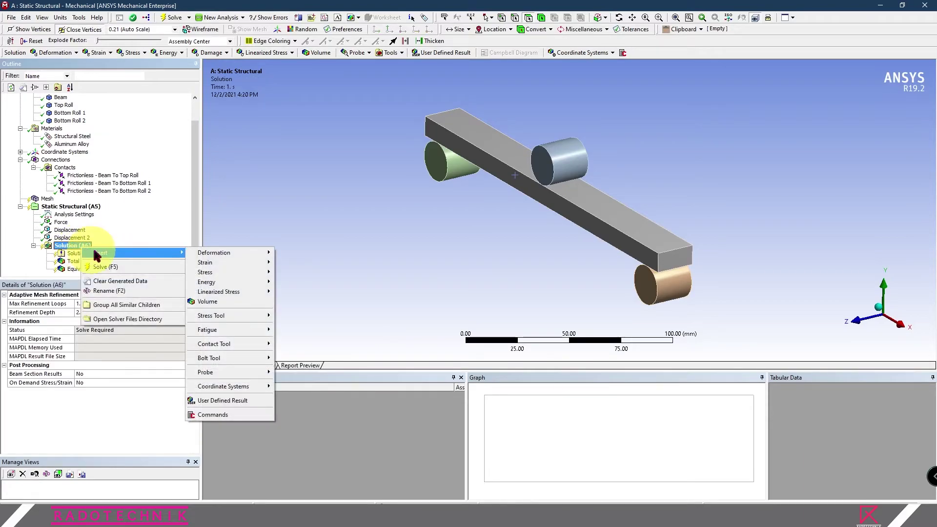
{"action": "mouse_move", "coordinate": [233, 272]}
{"action": "left_click", "coordinate": [295, 275]}
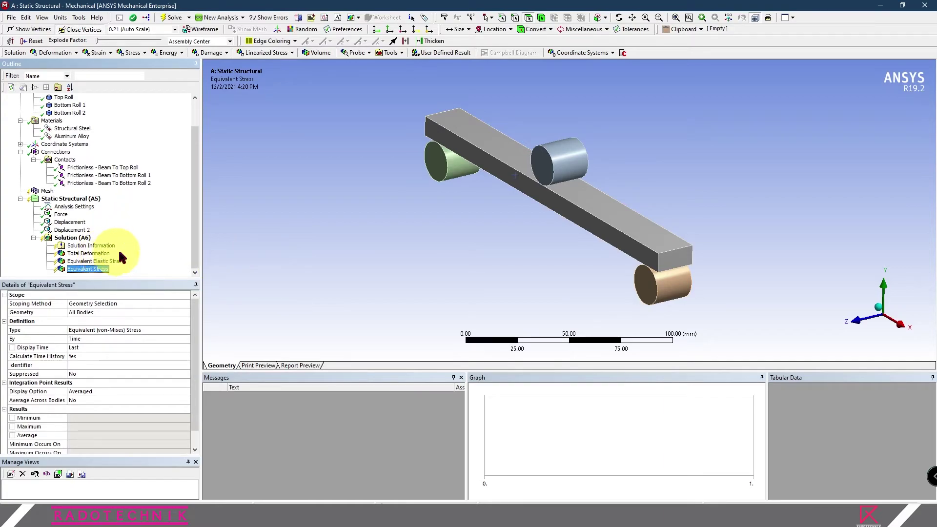
Scope the Total Deformation result to the beam body only.
{"action": "left_click", "coordinate": [95, 253]}
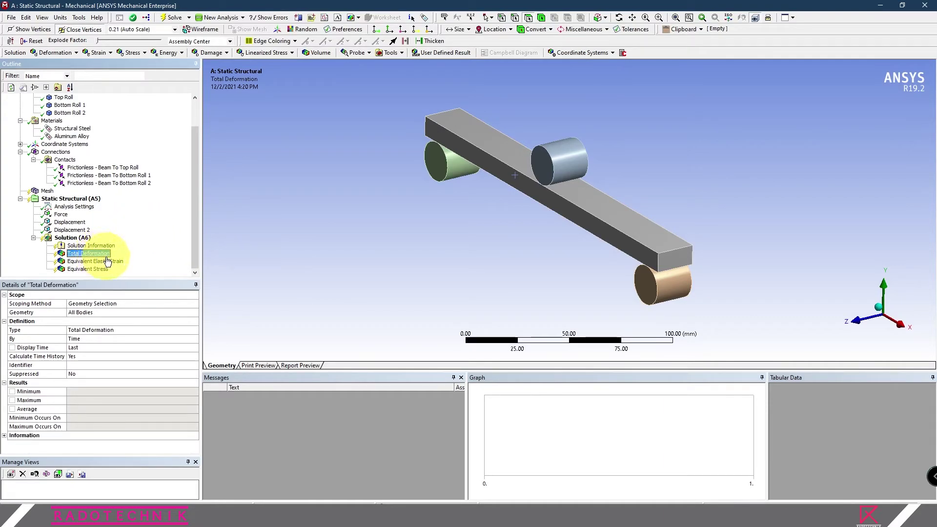
{"action": "left_click", "coordinate": [105, 261]}
{"action": "left_click", "coordinate": [93, 269]}
{"action": "left_click", "coordinate": [95, 254]}
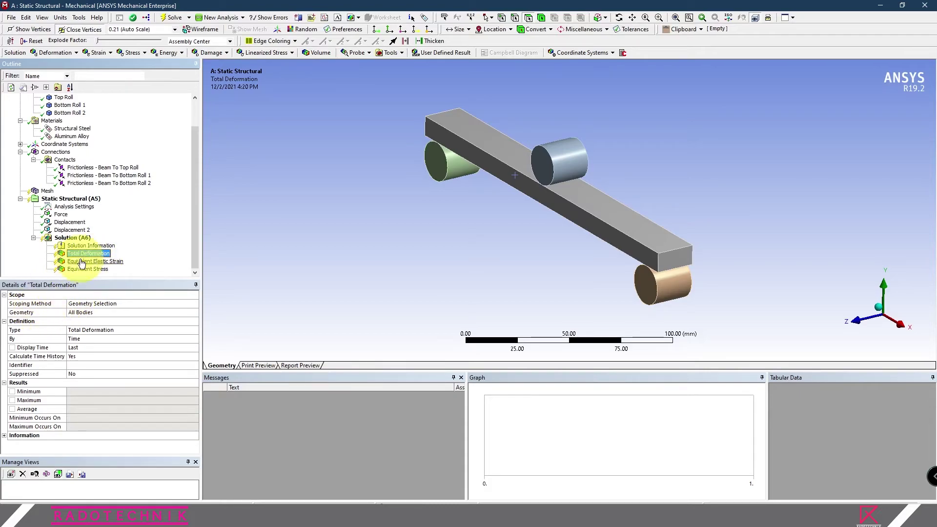
{"action": "left_click", "coordinate": [91, 312]}
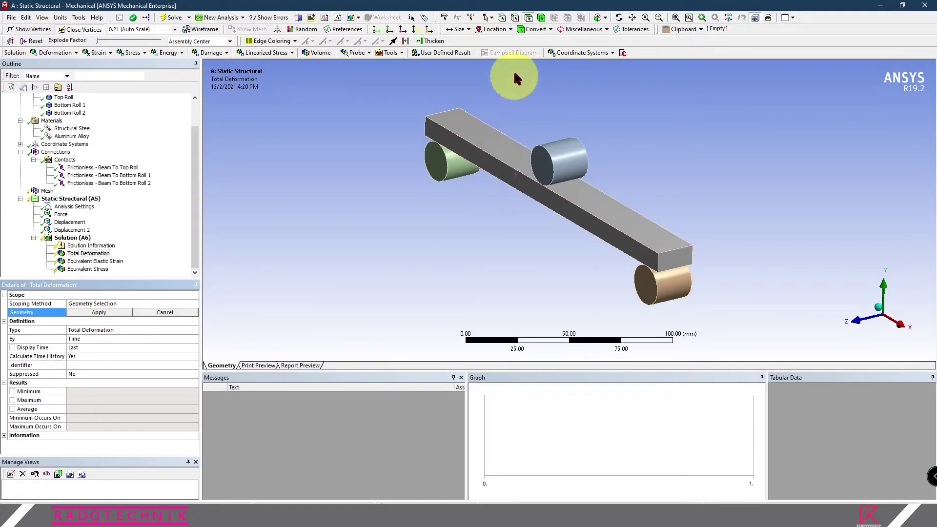
{"action": "left_click", "coordinate": [542, 19]}
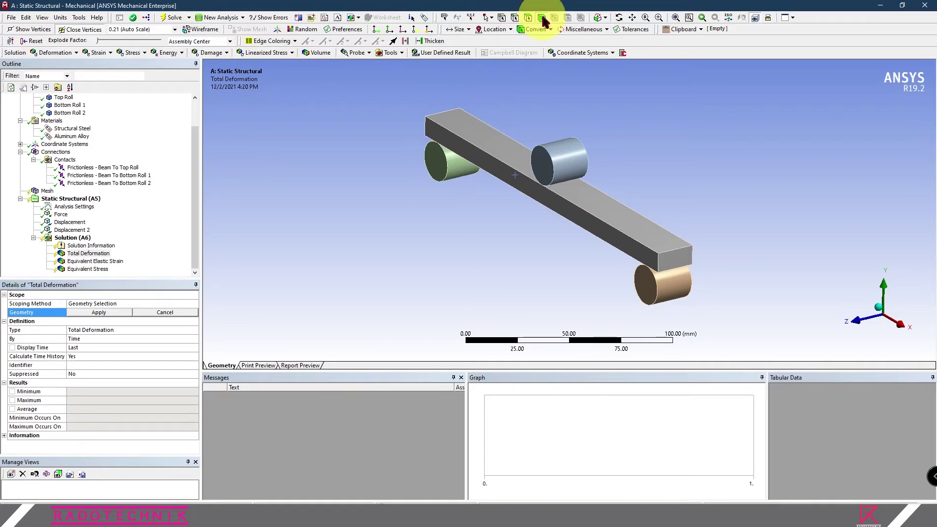
{"action": "left_click", "coordinate": [485, 142]}
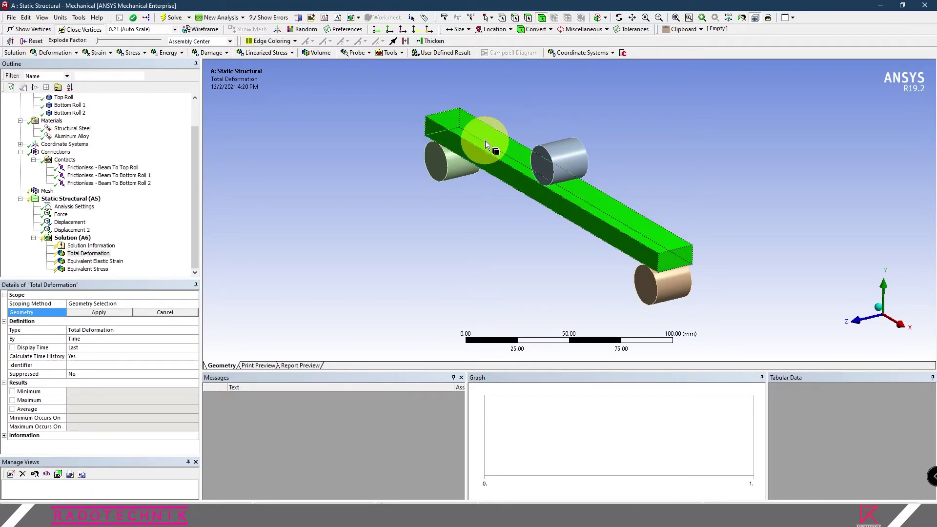
{"action": "left_click", "coordinate": [94, 311]}
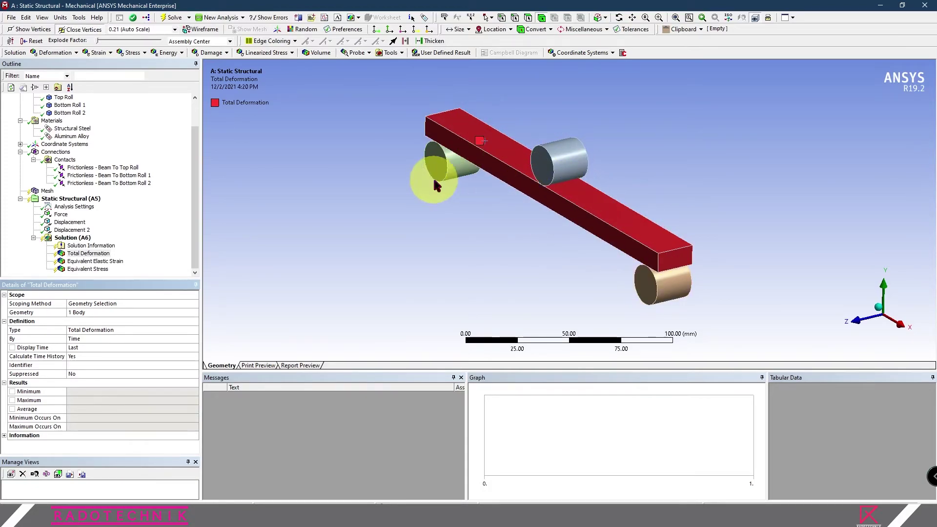
Scope the Equivalent Elastic Strain result to the beam body.
{"action": "left_click", "coordinate": [96, 262]}
{"action": "left_click", "coordinate": [107, 313]}
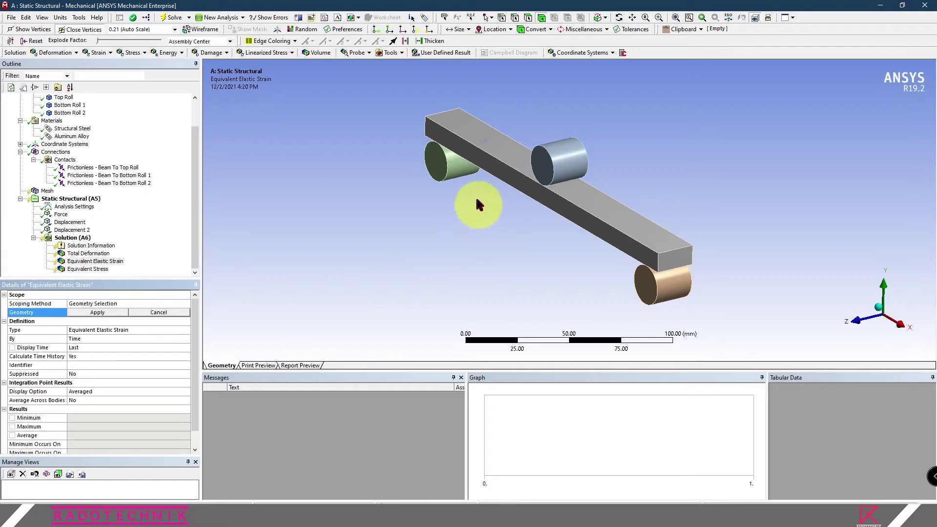
{"action": "left_click", "coordinate": [482, 156]}
{"action": "left_click", "coordinate": [113, 312]}
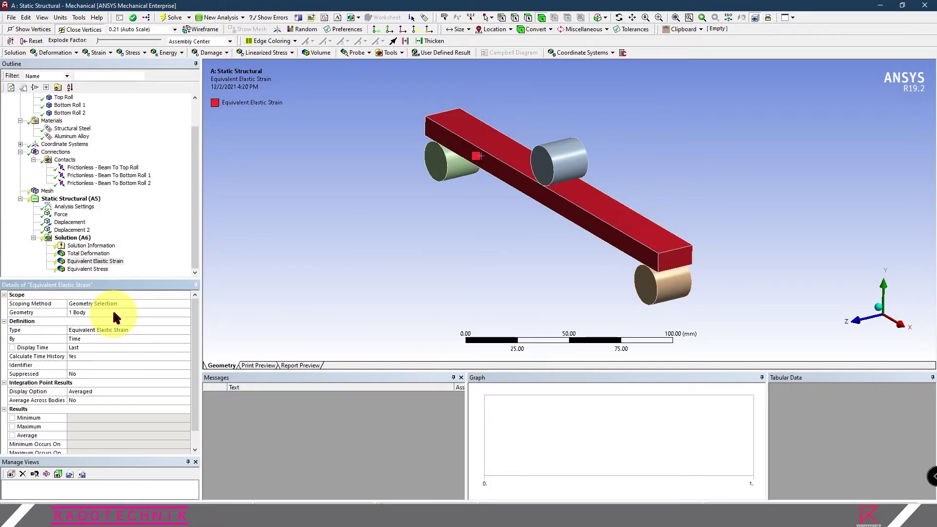
Scope the Equivalent Stress result to the beam body.
{"action": "left_click", "coordinate": [89, 270]}
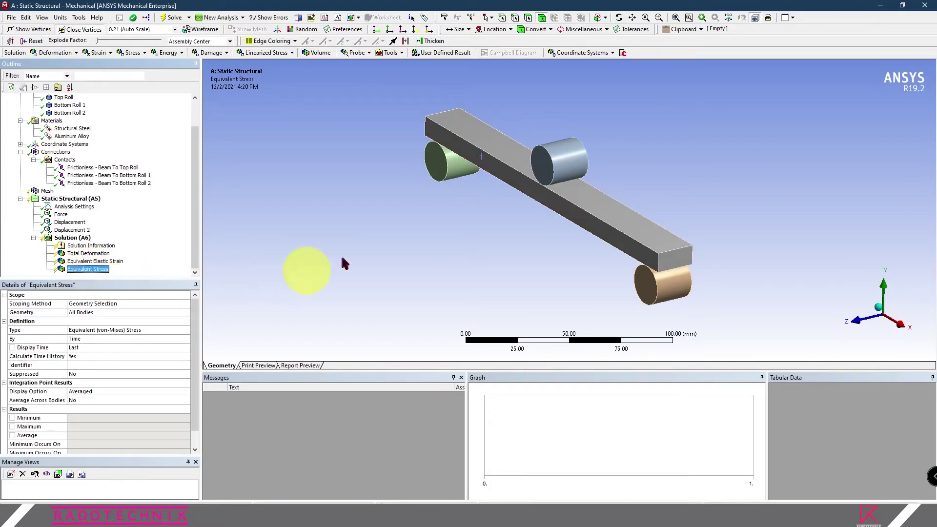
{"action": "left_click", "coordinate": [504, 172]}
{"action": "left_click", "coordinate": [97, 315]}
{"action": "left_click", "coordinate": [86, 308]}
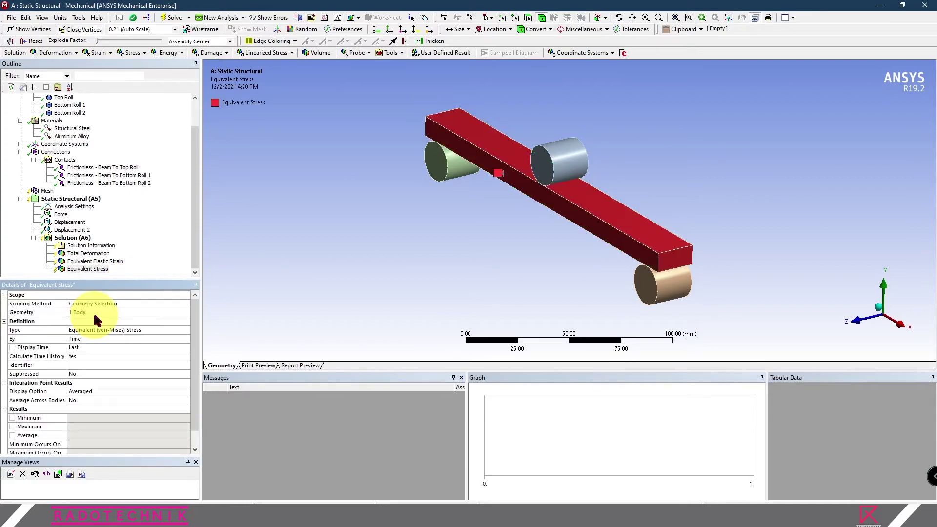
{"action": "left_click", "coordinate": [165, 223]}
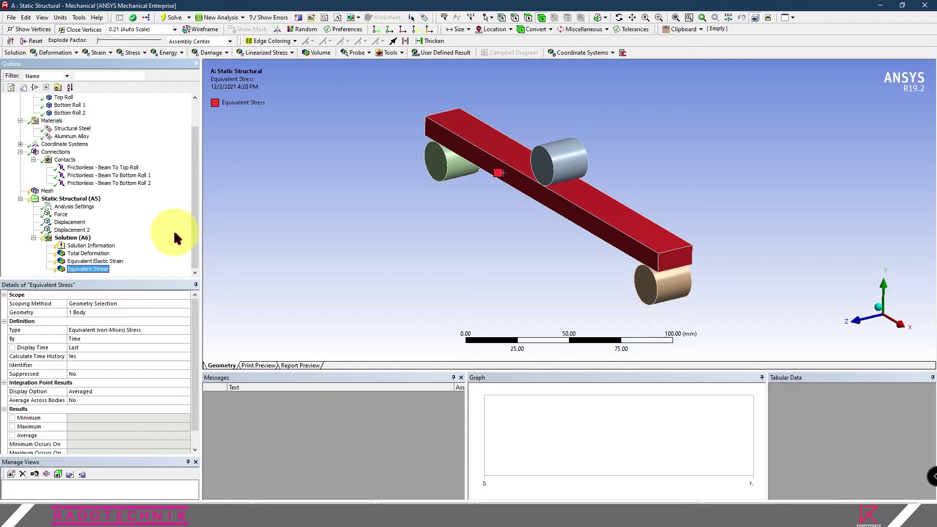
Generate the mesh for the beam and rolls with the default element size.
{"action": "scroll", "coordinate": [142, 224], "scroll_direction": "up", "scroll_amount": 2}
{"action": "scroll", "coordinate": [140, 216], "scroll_direction": "down", "scroll_amount": 2}
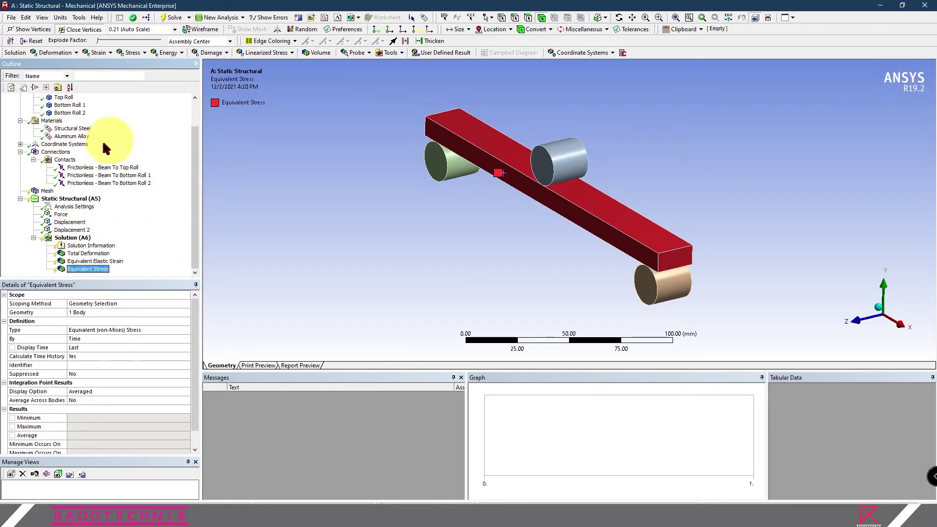
{"action": "left_click", "coordinate": [45, 192]}
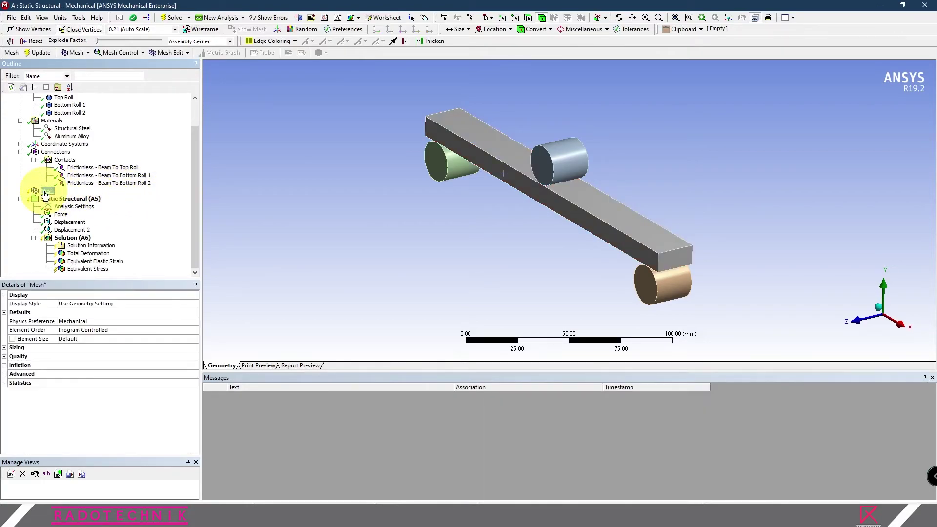
{"action": "right_click", "coordinate": [45, 192]}
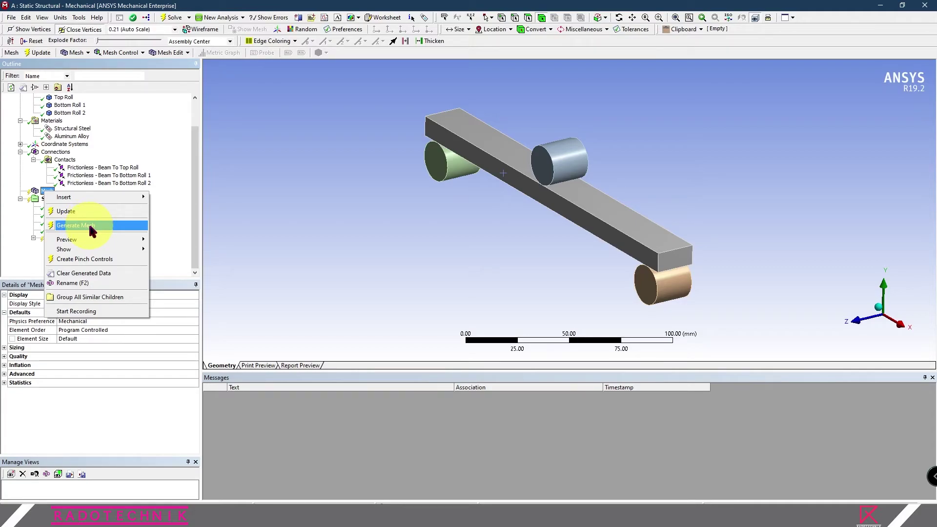
{"action": "left_click", "coordinate": [92, 231]}
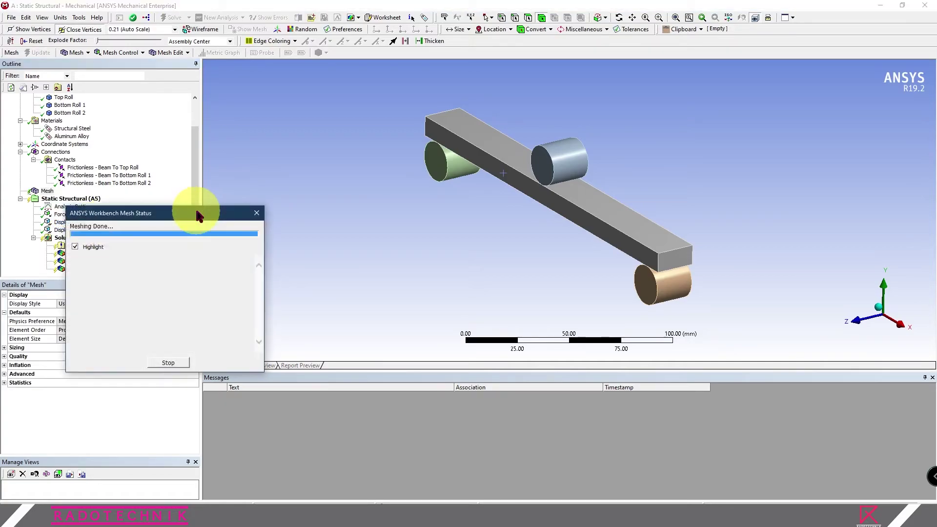
{"action": "middle_click_drag", "start_coordinate": [363, 191], "coordinate": [425, 203]}
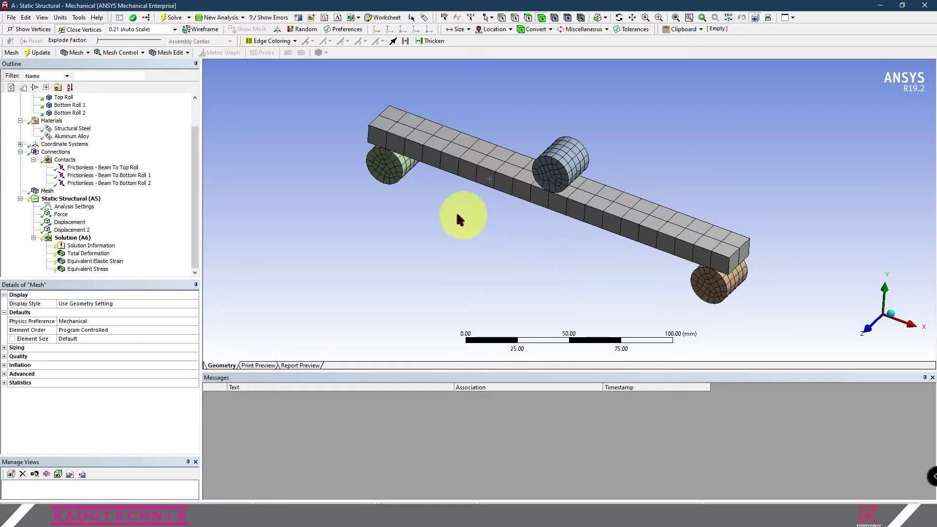
{"action": "right_click", "coordinate": [46, 191]}
{"action": "mouse_move", "coordinate": [71, 198]}
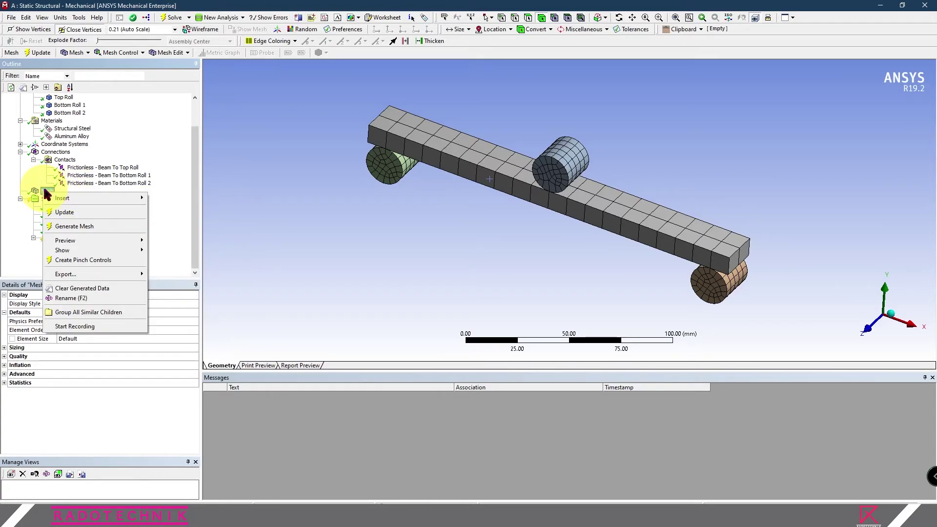
{"action": "left_click", "coordinate": [175, 199]}
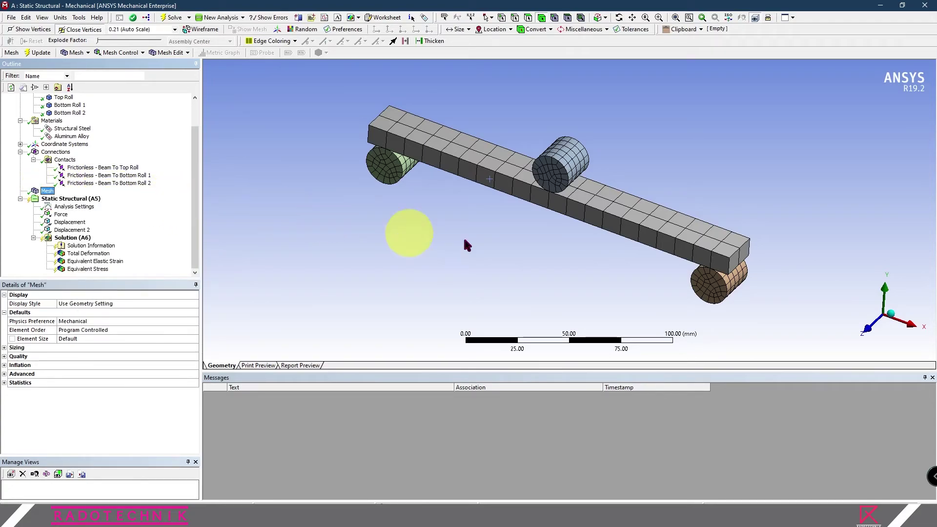
{"action": "left_click", "coordinate": [675, 218]}
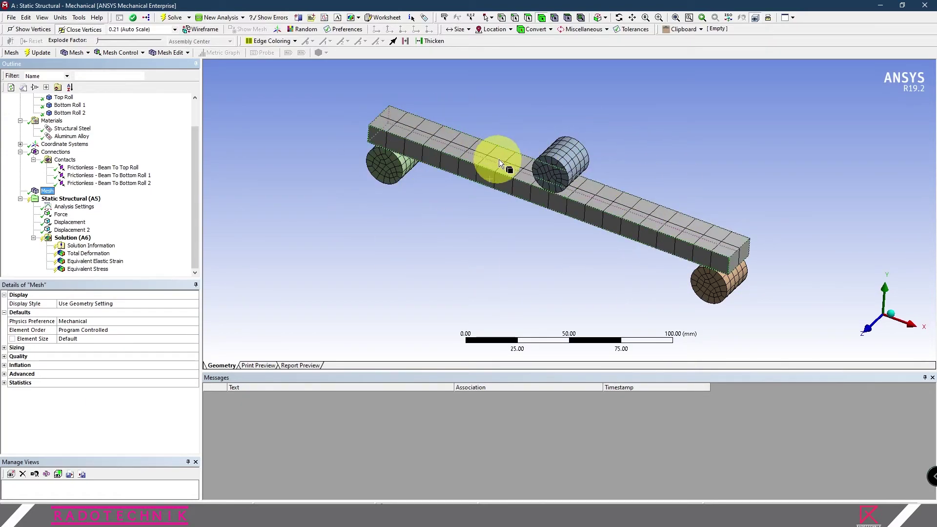
{"action": "left_click", "coordinate": [492, 232]}
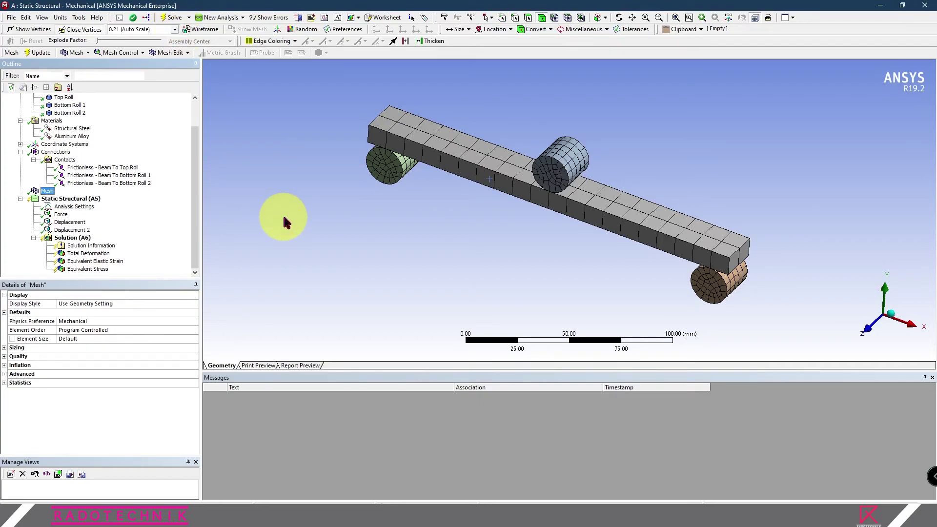
Solve the static structural analysis.
{"action": "key", "text": "F5"}
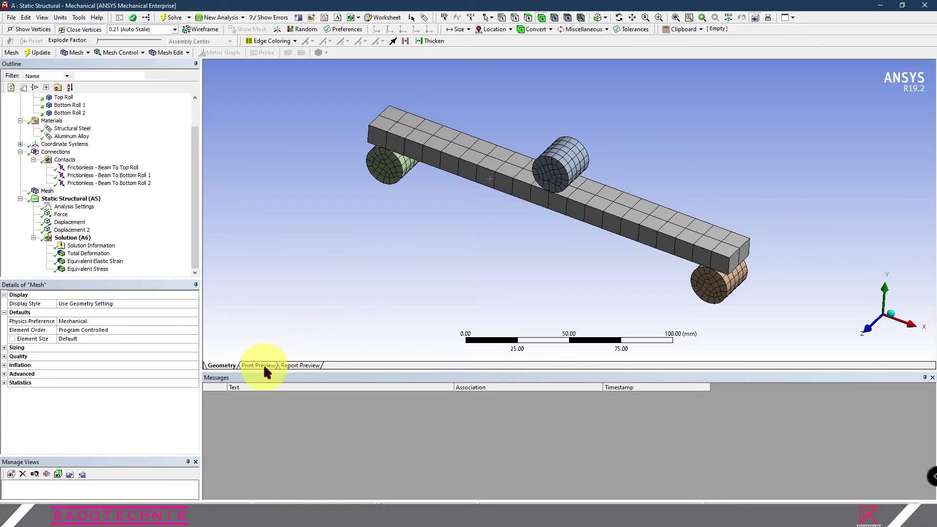
Generate the report preview and look through its project, geometry and parts tables.
{"action": "left_click", "coordinate": [299, 365]}
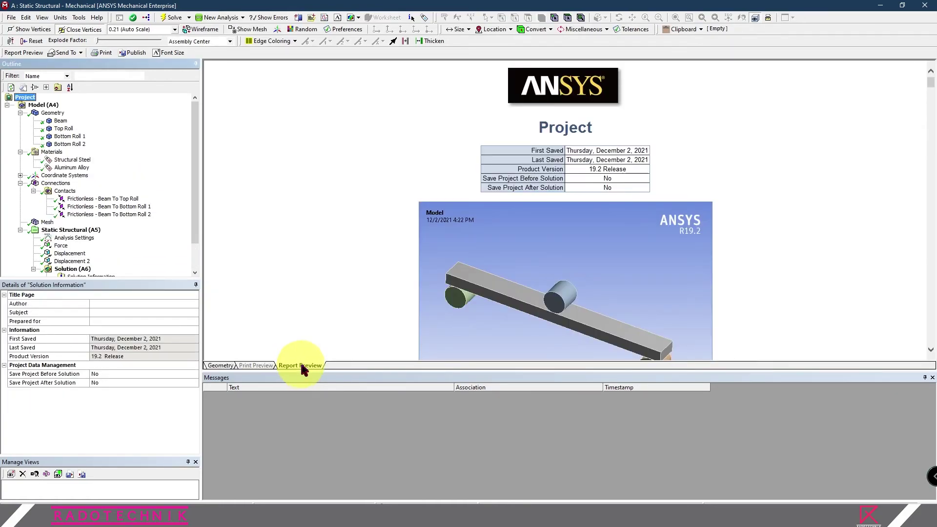
{"action": "scroll", "coordinate": [602, 216], "scroll_direction": "down", "scroll_amount": 3}
{"action": "scroll", "coordinate": [603, 216], "scroll_direction": "down", "scroll_amount": 5}
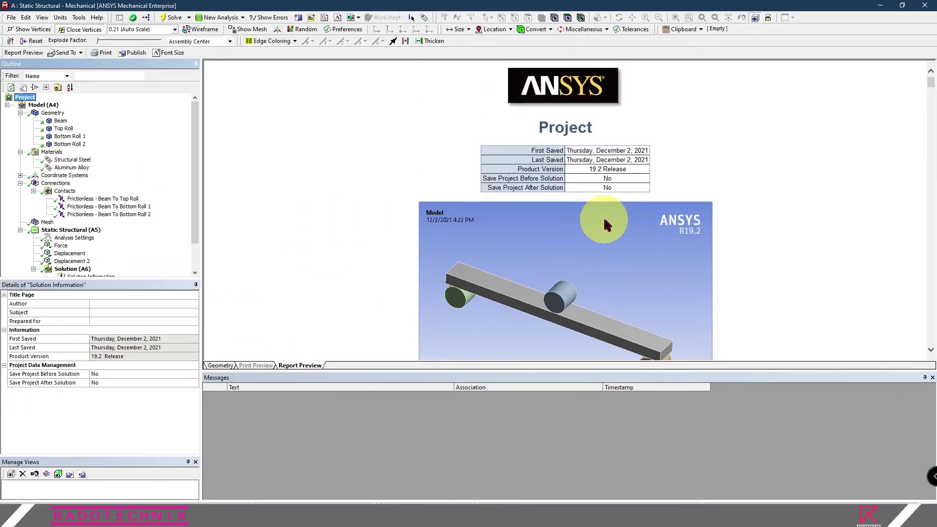
{"action": "scroll", "coordinate": [603, 216], "scroll_direction": "down", "scroll_amount": 5}
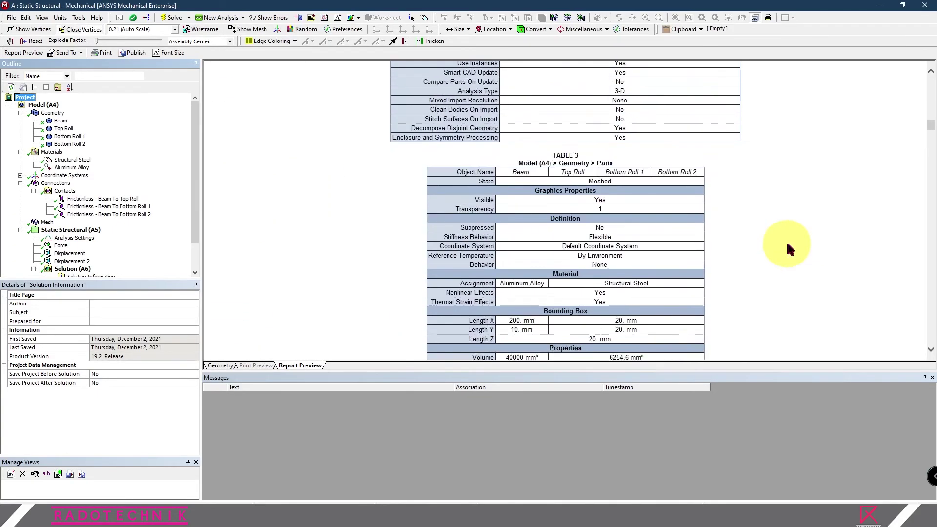
{"action": "left_click_drag", "start_coordinate": [928, 130], "coordinate": [922, 88]}
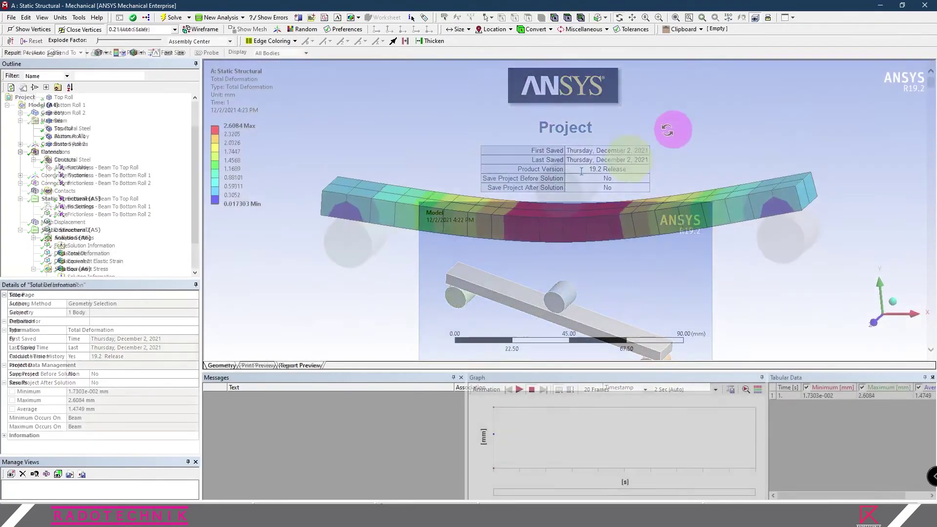
Examine the Total Deformation plot of the bent beam from an isometric angle.
{"action": "left_click_drag", "start_coordinate": [674, 126], "coordinate": [631, 145]}
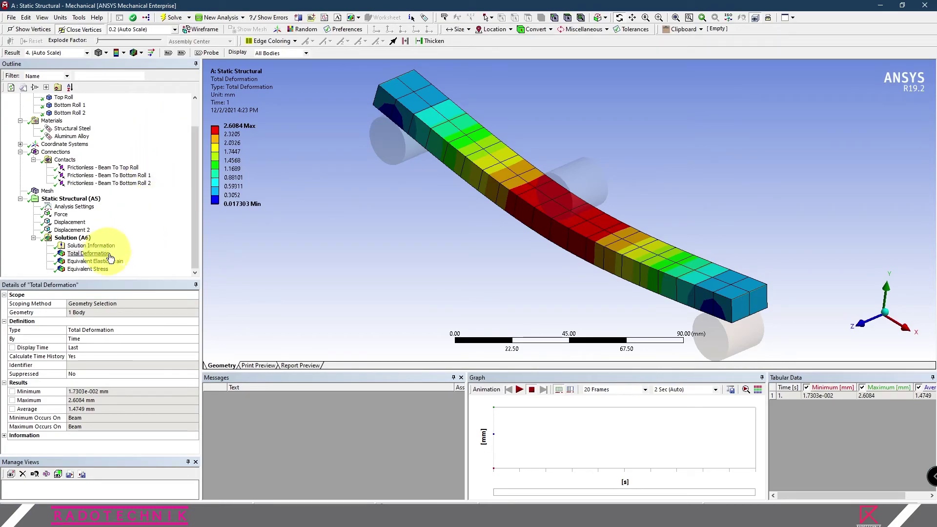
Regenerate the report preview and look through it down to the Structural Steel material data tables at its end.
{"action": "left_click", "coordinate": [307, 367]}
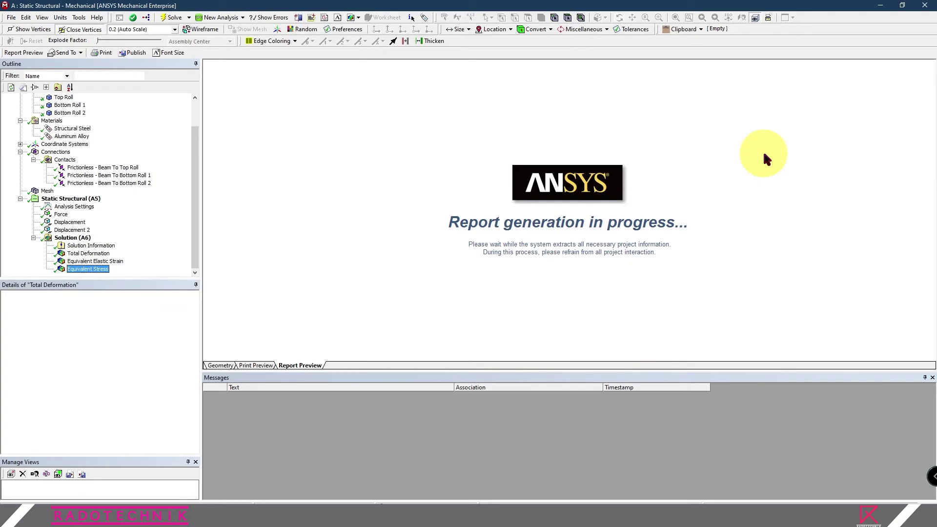
{"action": "scroll", "coordinate": [764, 153], "scroll_direction": "down", "scroll_amount": 20}
{"action": "scroll", "coordinate": [770, 179], "scroll_direction": "down", "scroll_amount": 20}
{"action": "scroll", "coordinate": [768, 198], "scroll_direction": "down", "scroll_amount": 20}
{"action": "scroll", "coordinate": [762, 197], "scroll_direction": "down", "scroll_amount": 20}
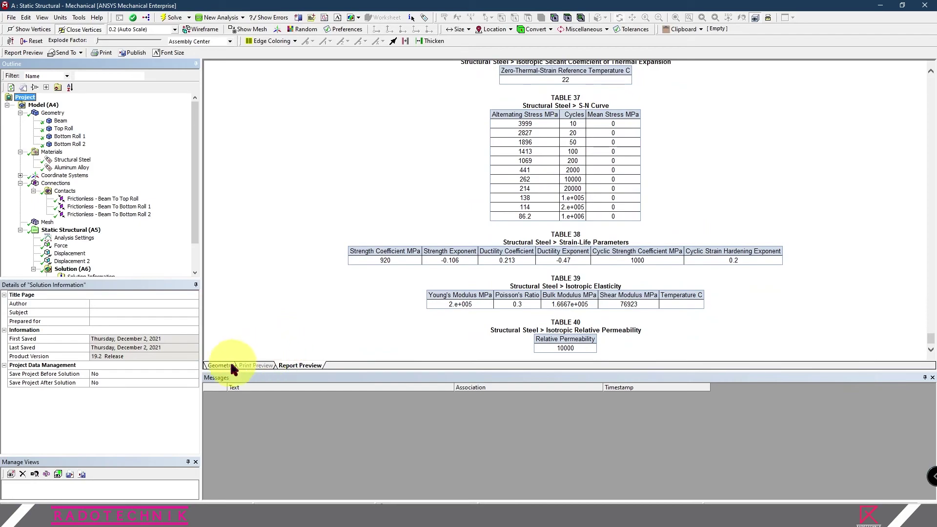
Return to the model view and animate the Total Deformation result of the beam from an isometric angle.
{"action": "left_click", "coordinate": [233, 364]}
{"action": "scroll", "coordinate": [93, 259], "scroll_direction": "down", "scroll_amount": 2}
{"action": "left_click", "coordinate": [105, 253]}
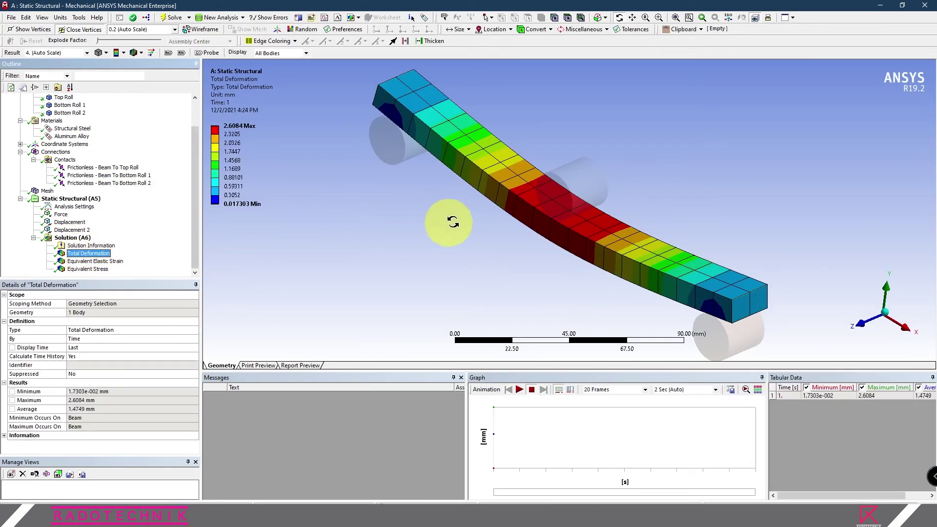
{"action": "left_click", "coordinate": [885, 312]}
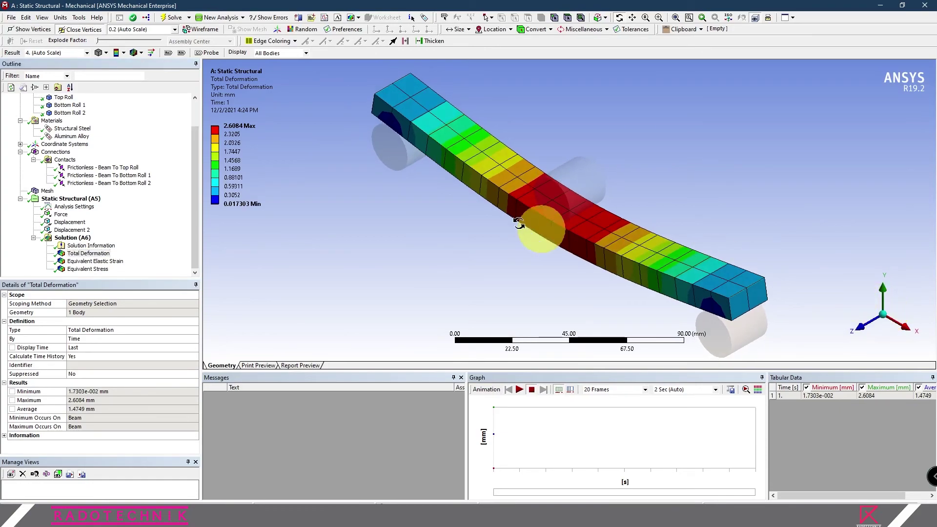
{"action": "left_click", "coordinate": [519, 389]}
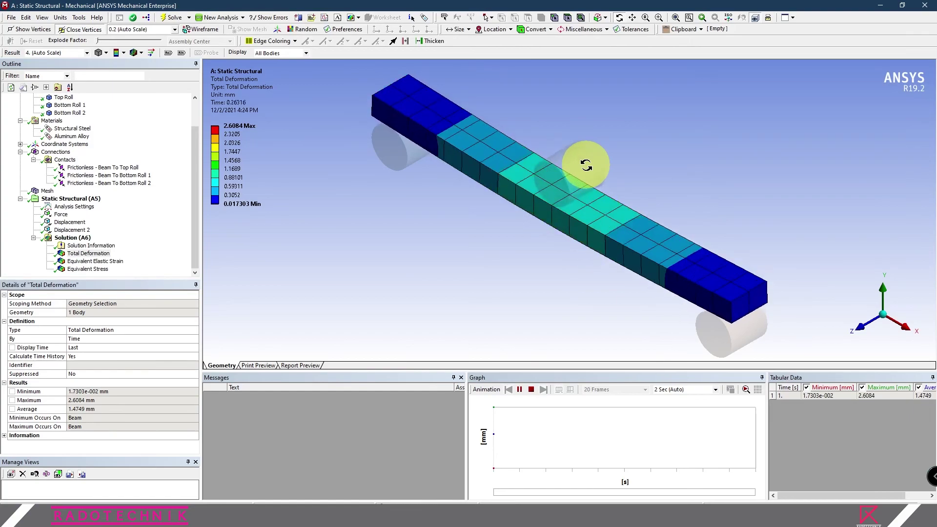
Play the Equivalent Elastic Strain and Equivalent Stress animations of the beam, and stop playback on the stress result.
{"action": "left_click", "coordinate": [108, 262]}
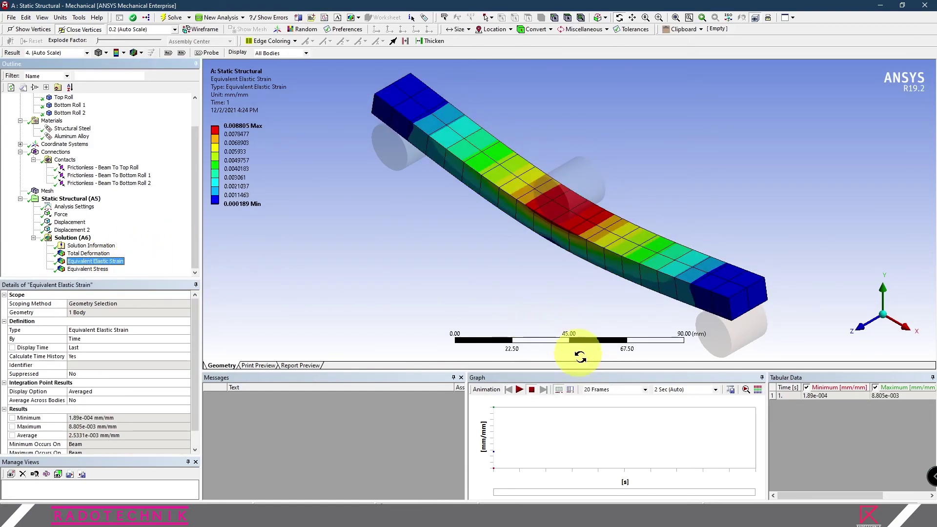
{"action": "left_click", "coordinate": [520, 389]}
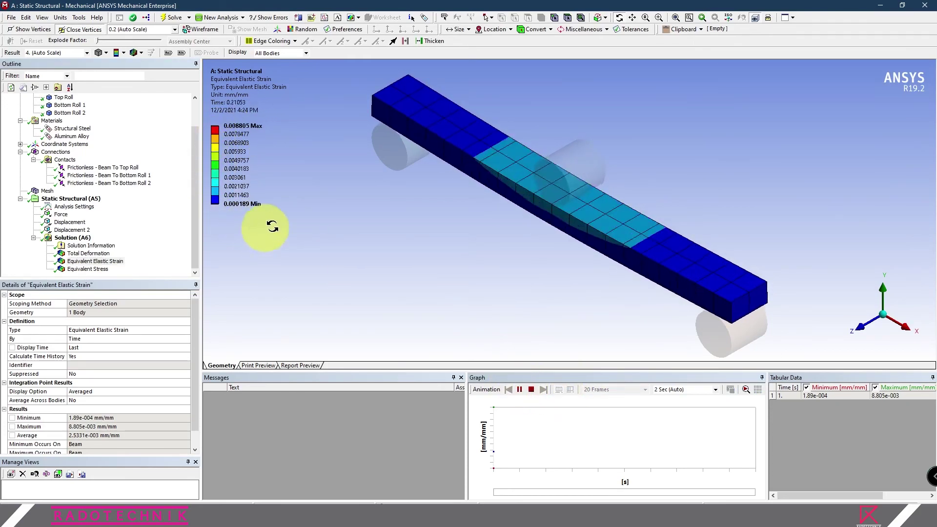
{"action": "left_click", "coordinate": [95, 269]}
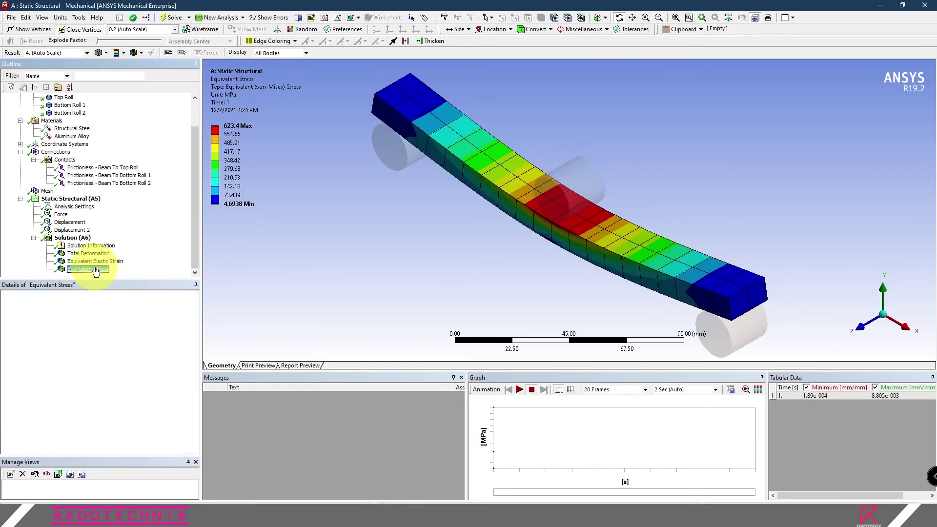
{"action": "left_click", "coordinate": [519, 389]}
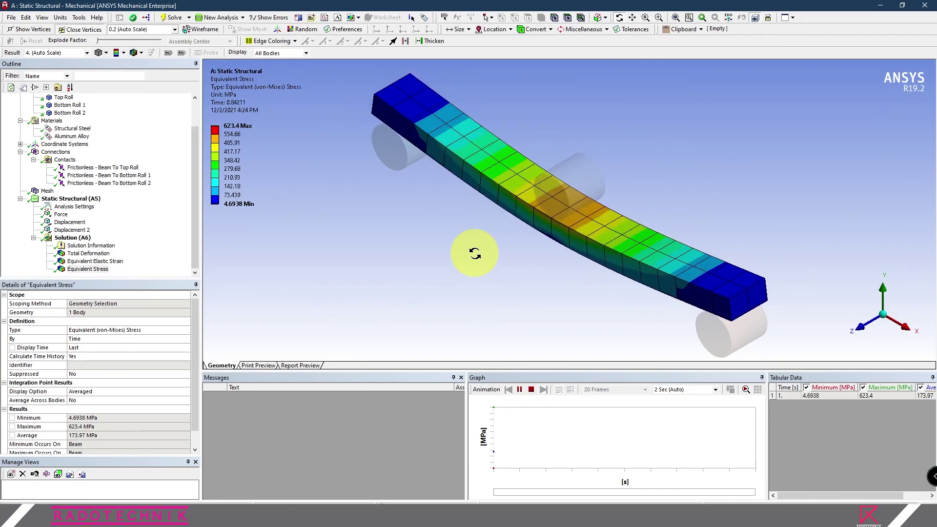
{"action": "left_click", "coordinate": [531, 389]}
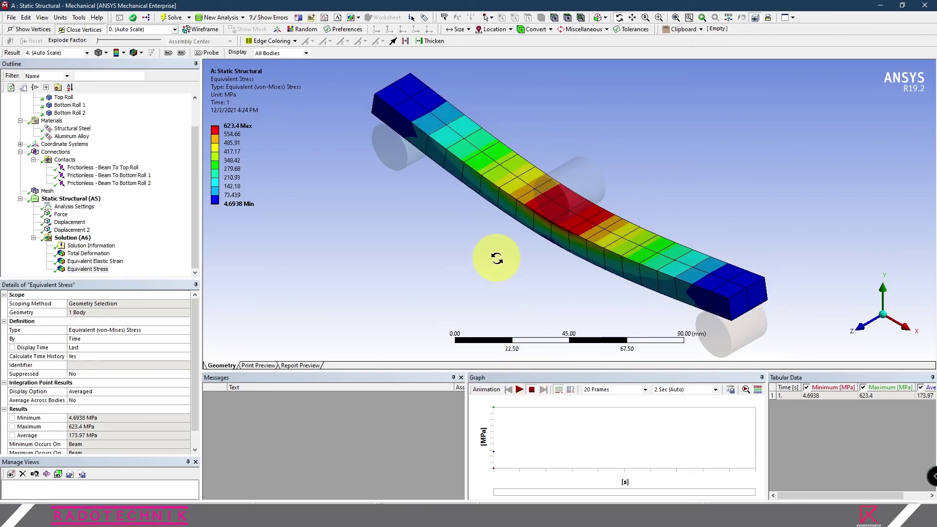